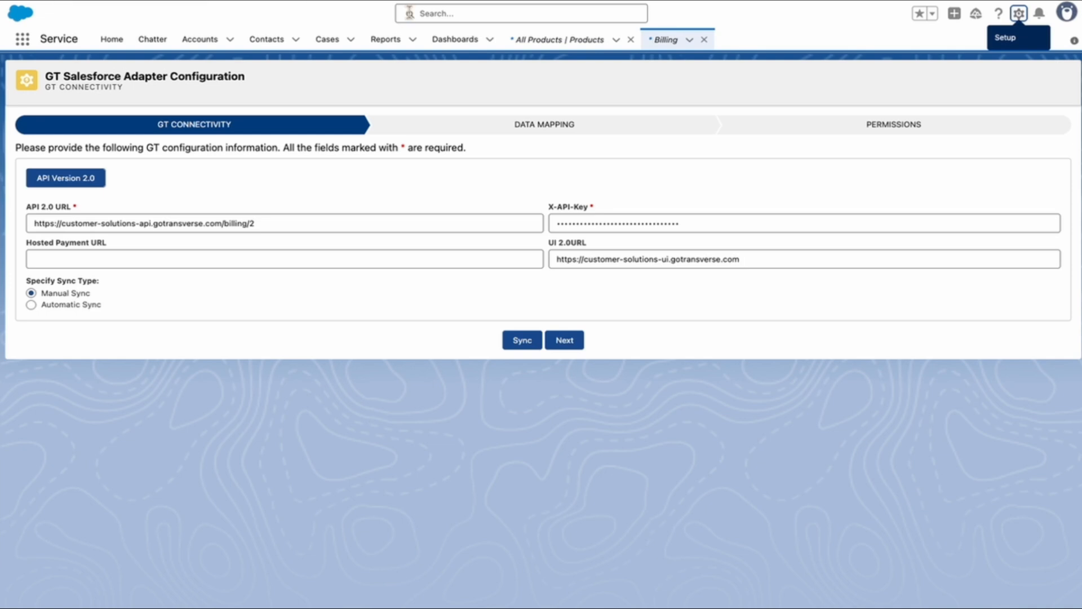
Advance the adapter setup to Data Mapping and review the account, marketplace, USD/GBP currency and field mappings.
left_click(566, 344)
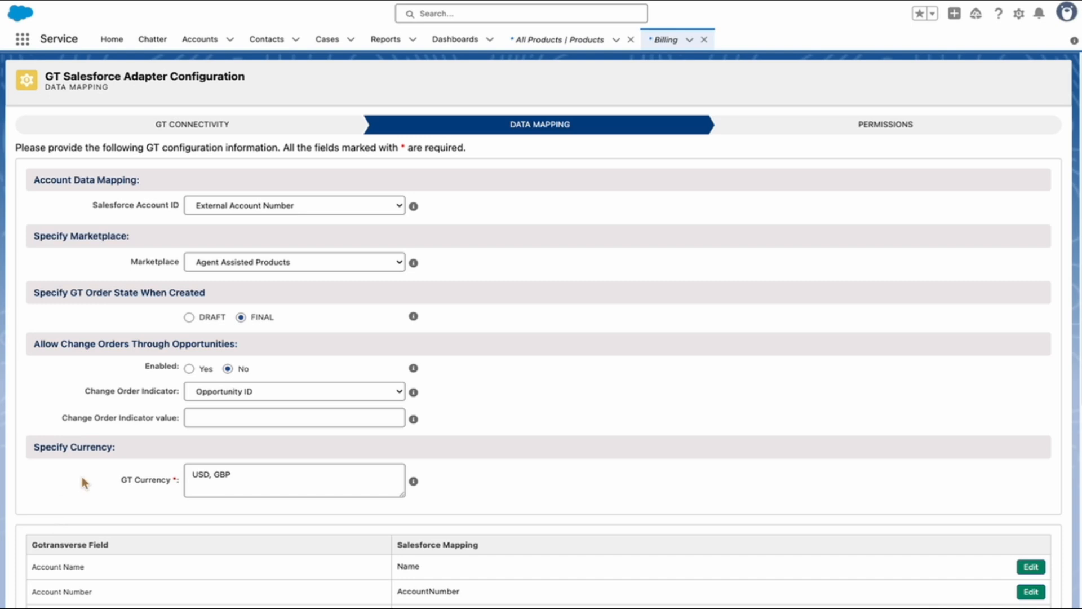
scroll(145, 350, "down", 2)
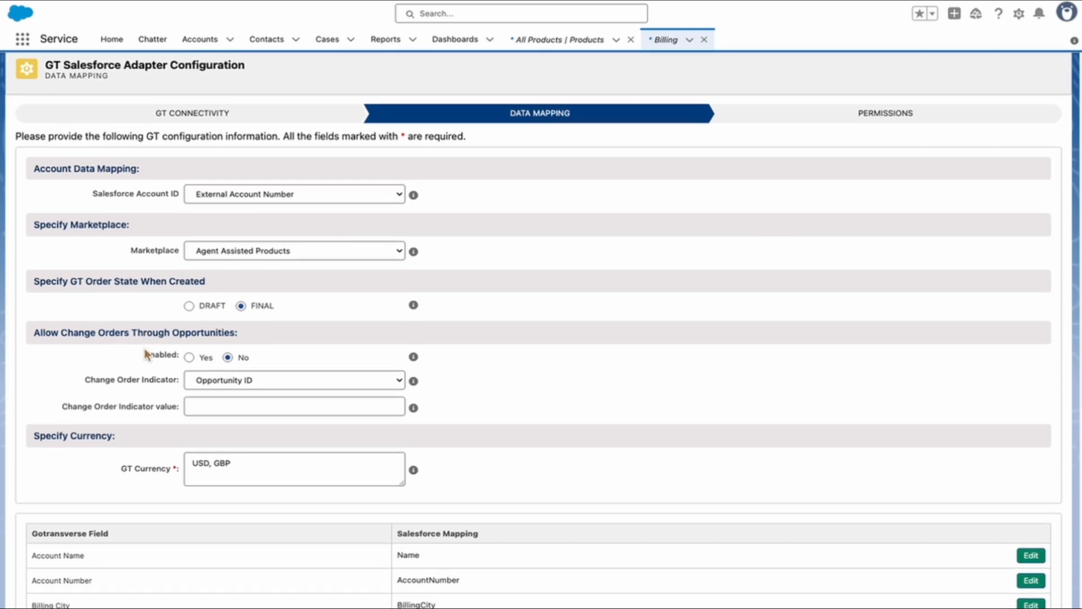
scroll(147, 352, "down", 5)
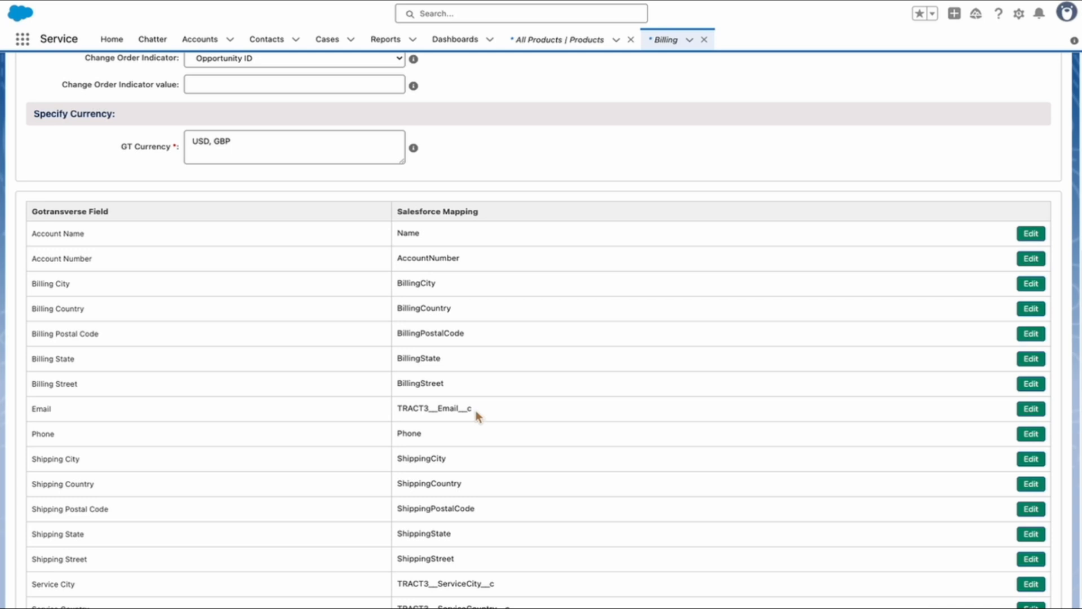
scroll(474, 407, "down", 3)
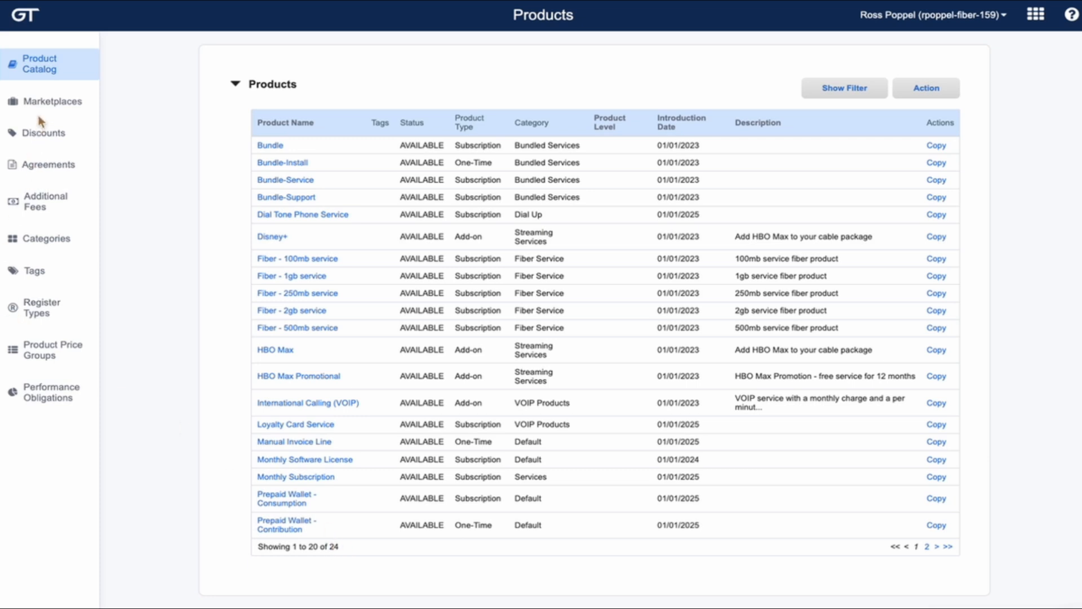
Open Disney+ from the Agent Assisted Price List and highlight its USD 7.99 monthly price.
left_click(42, 112)
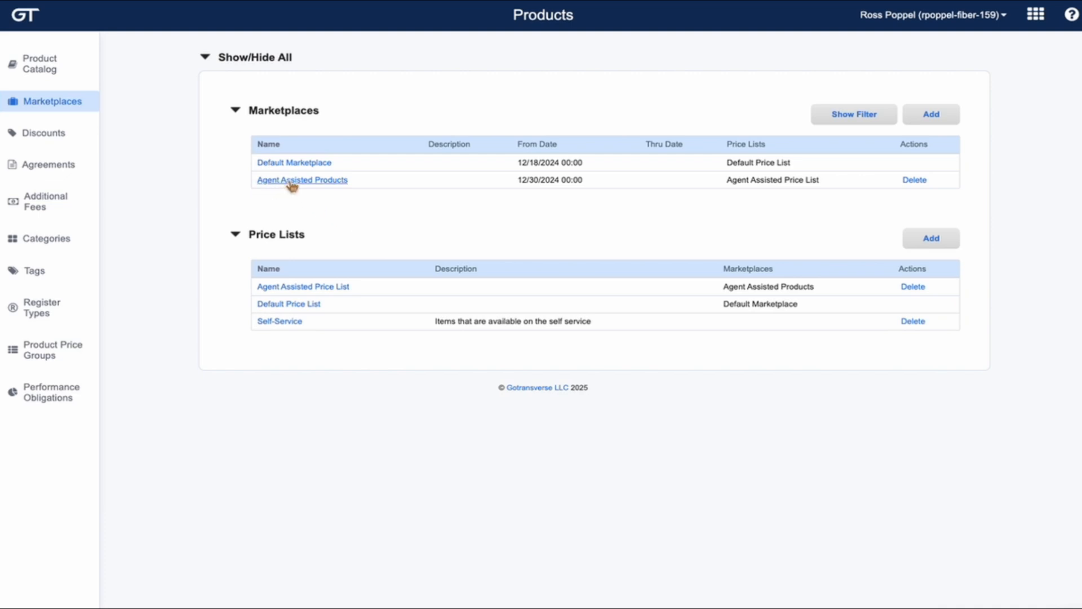
left_click(283, 289)
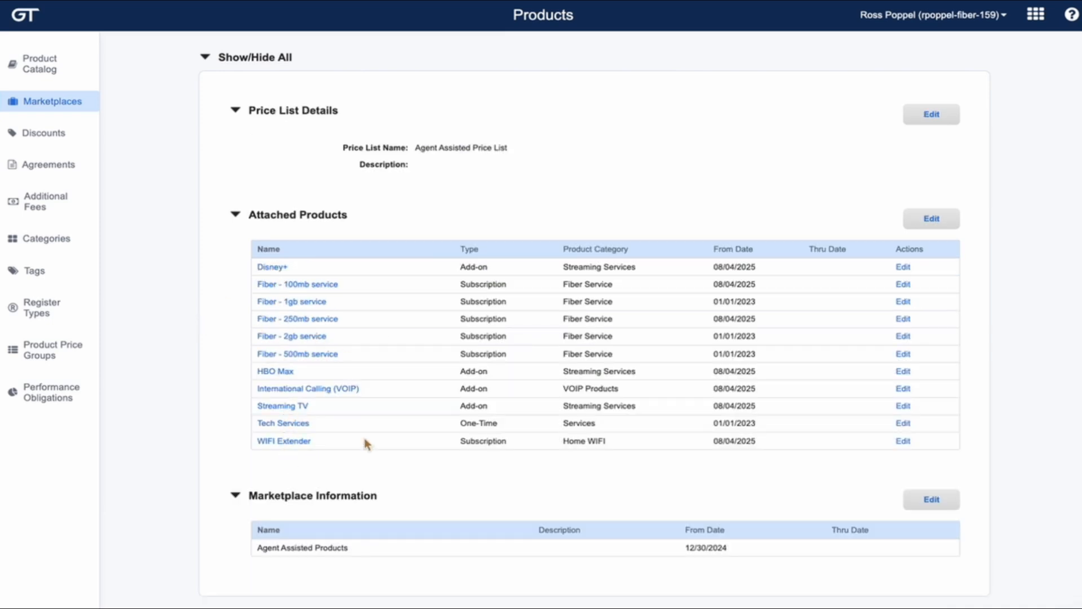
left_click(903, 270)
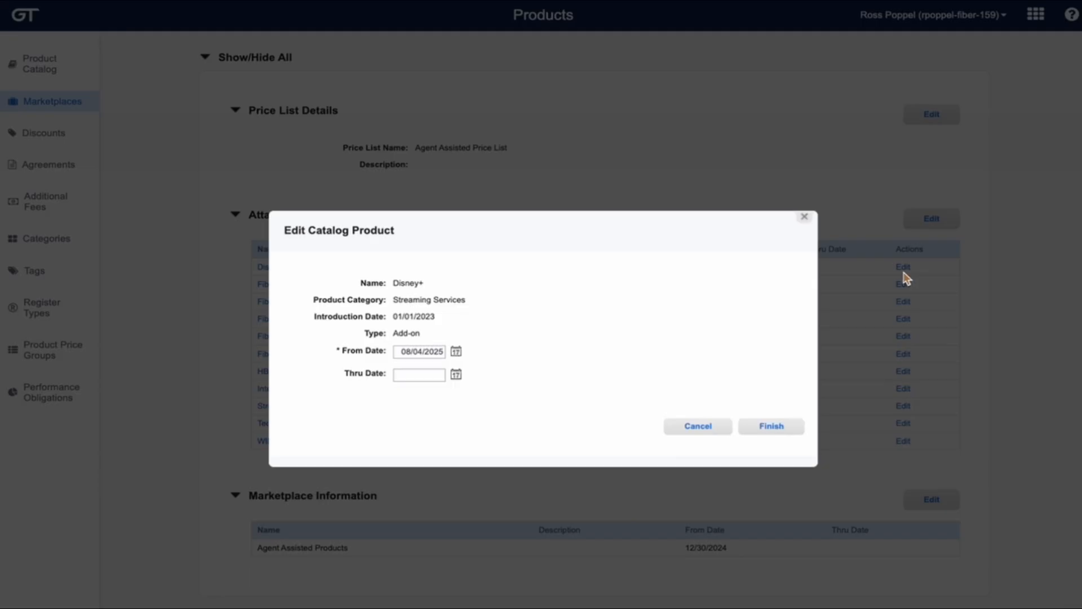
left_click(698, 426)
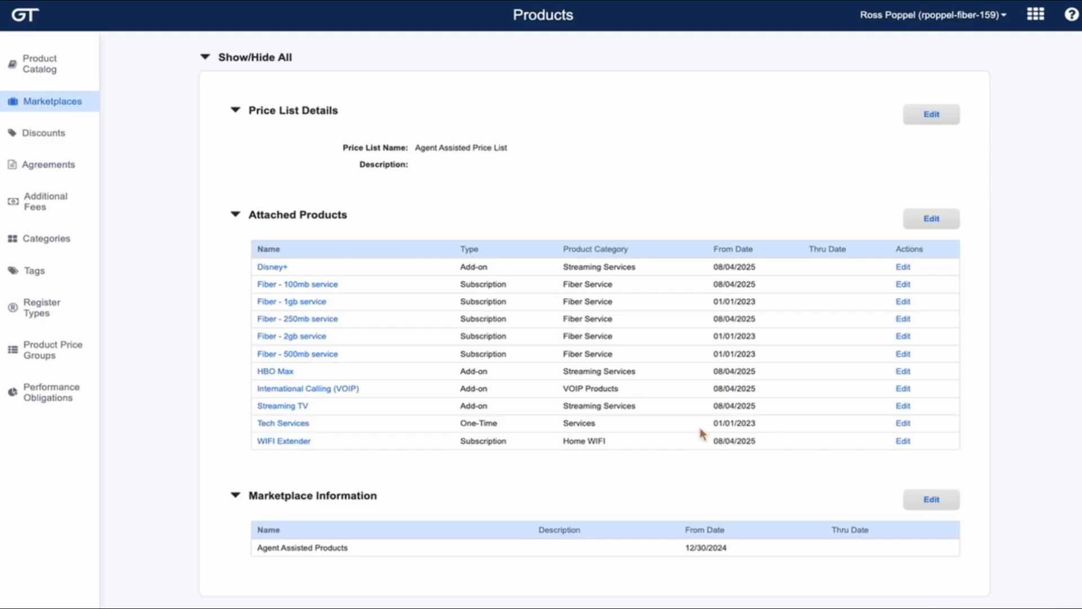
left_click(271, 269)
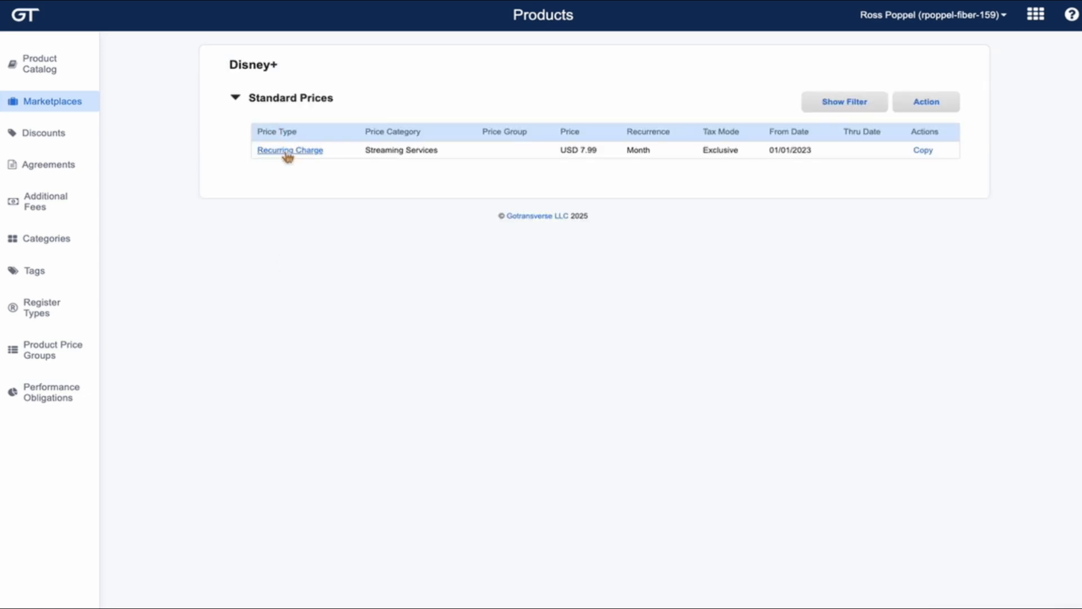
left_click_drag(621, 163, 556, 162)
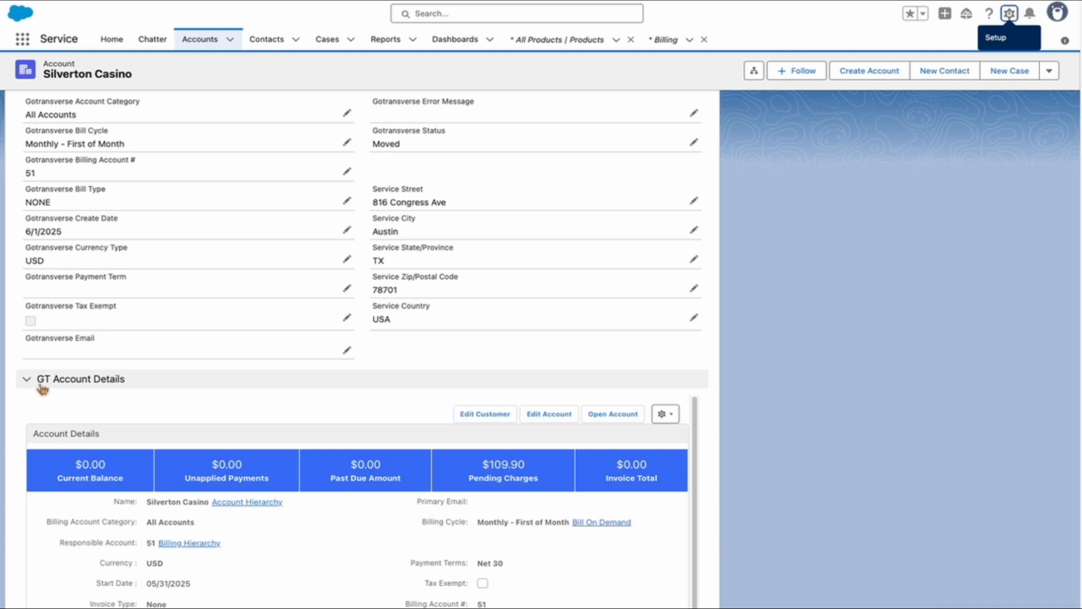
Scroll through Silverton Casino's GT Account Details panel in Salesforce.
scroll(164, 464, "down", 2)
scroll(165, 475, "down", 3)
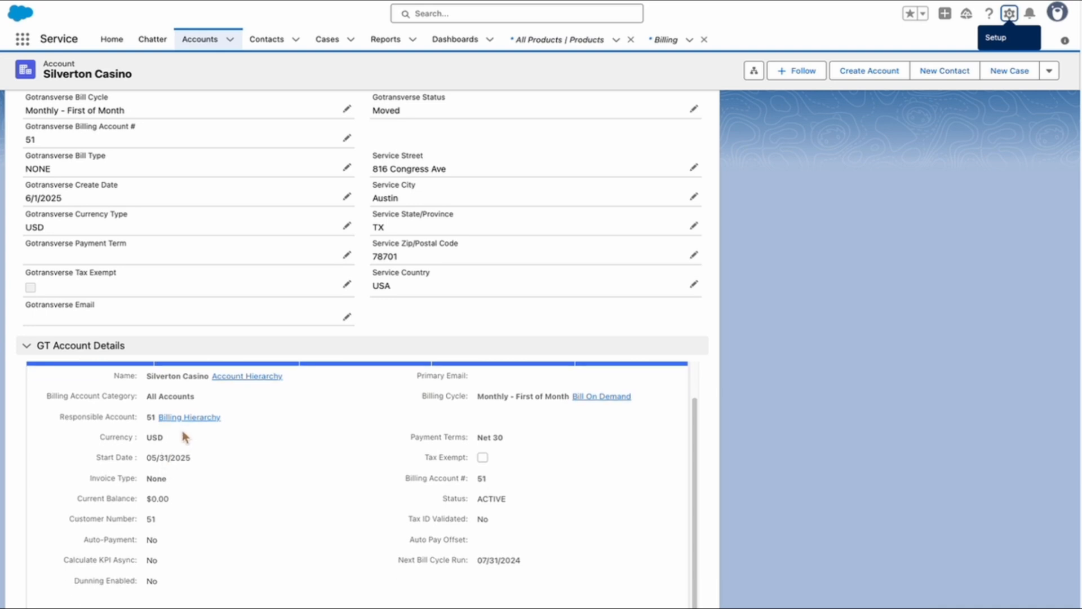
scroll(183, 436, "down", 5)
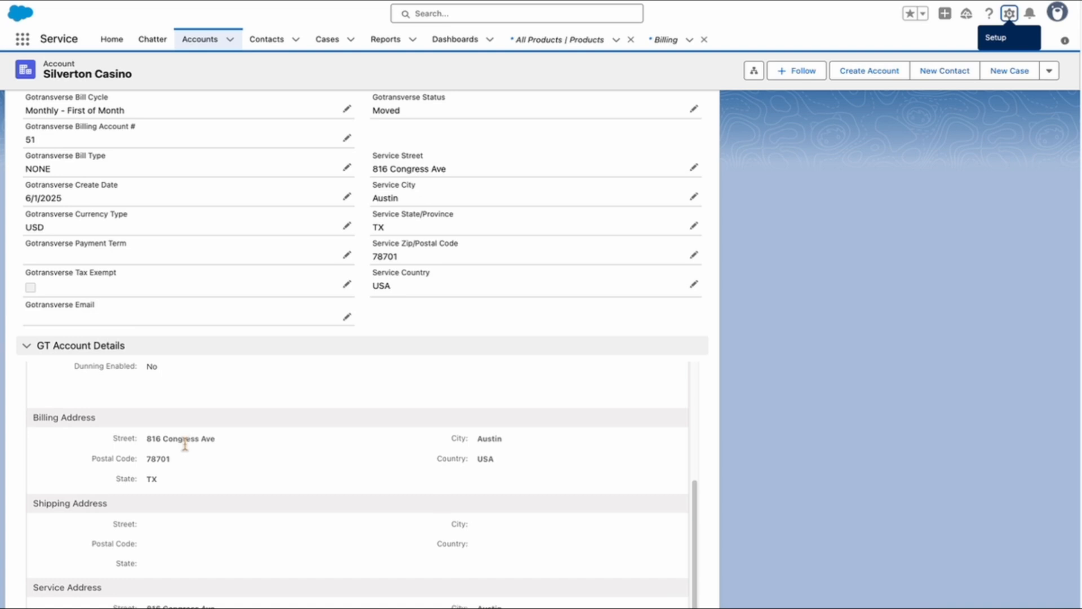
scroll(185, 445, "down", 6)
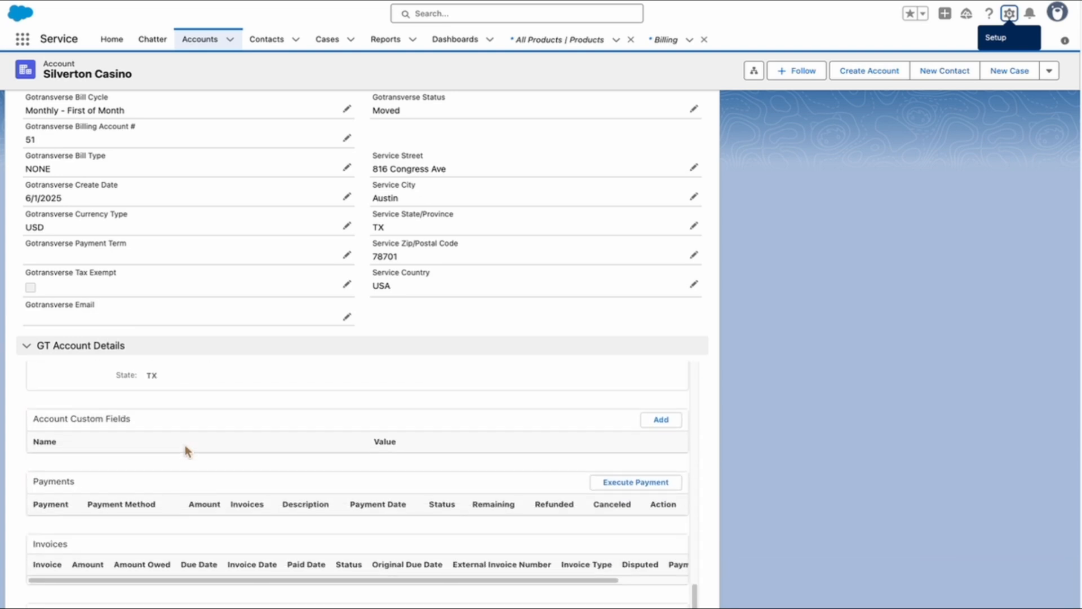
scroll(120, 469, "down", 3)
scroll(121, 472, "down", 5)
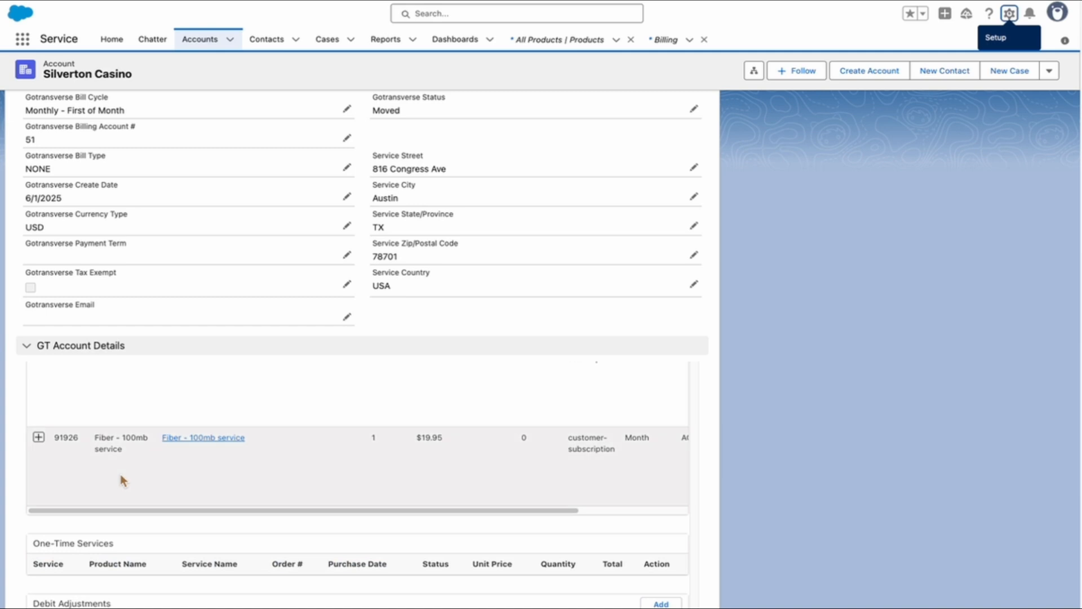
scroll(120, 475, "down", 5)
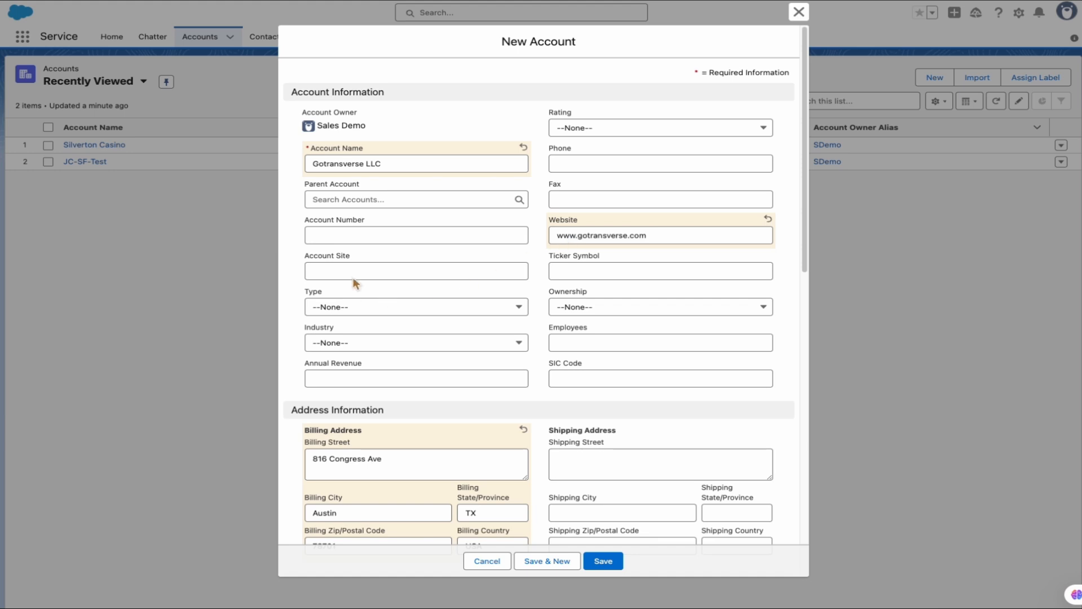
Save the new Gotransverse LLC account.
scroll(347, 322, "down", 2)
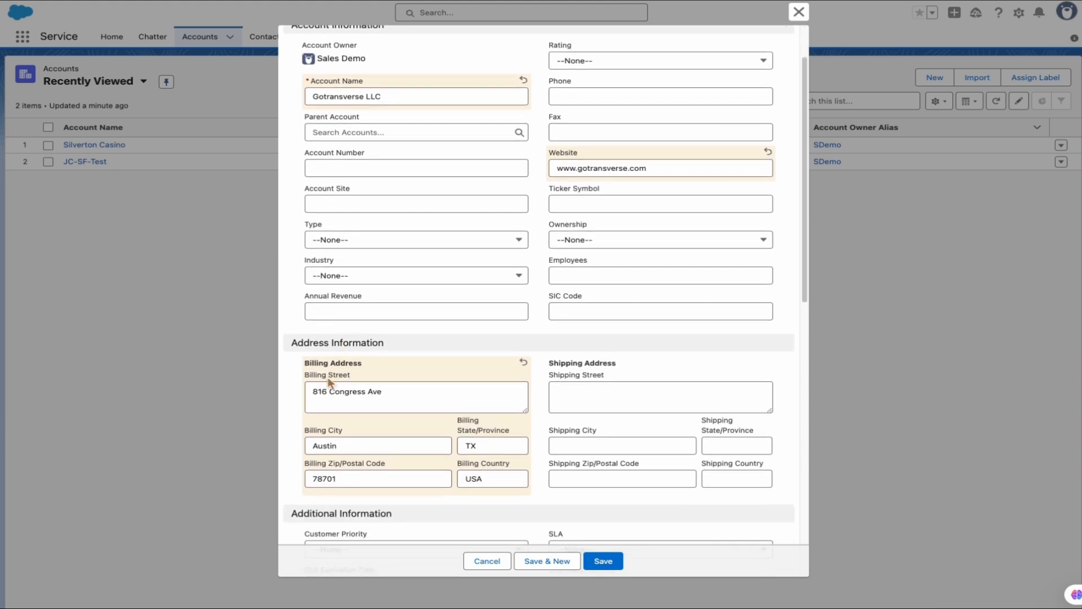
scroll(327, 376, "down", 2)
scroll(328, 383, "down", 8)
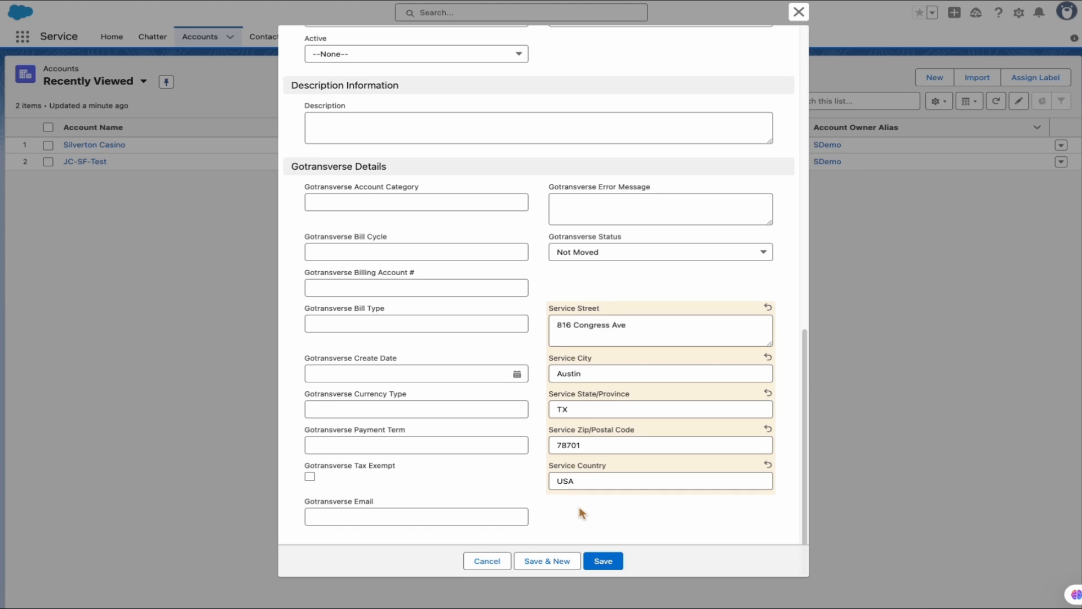
scroll(581, 513, "up", 9)
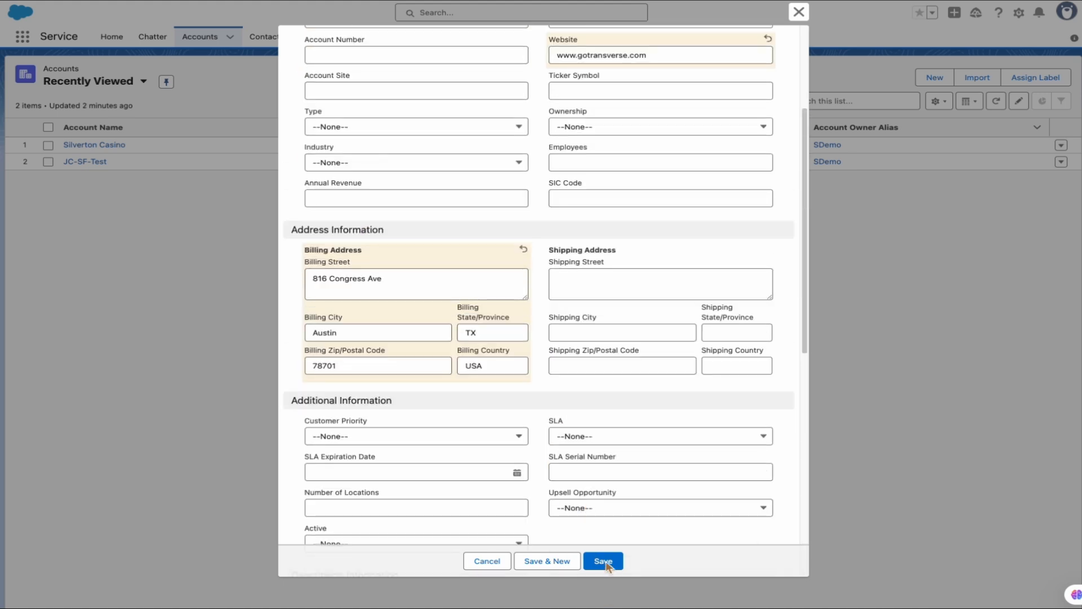
left_click(604, 562)
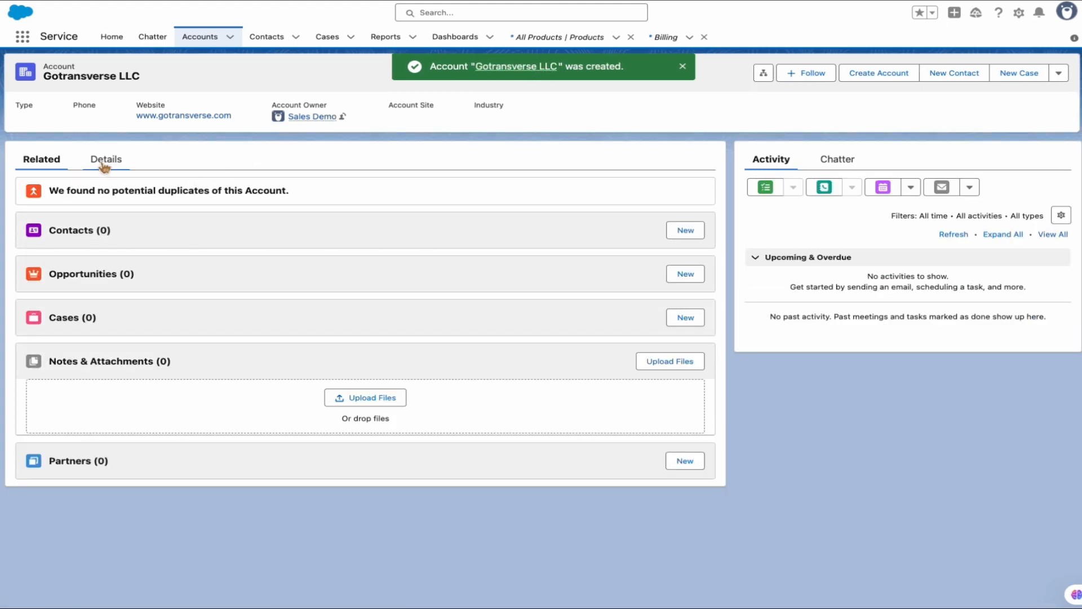
Check the account details showing it is not yet created in GT, and start Configure.
left_click(104, 161)
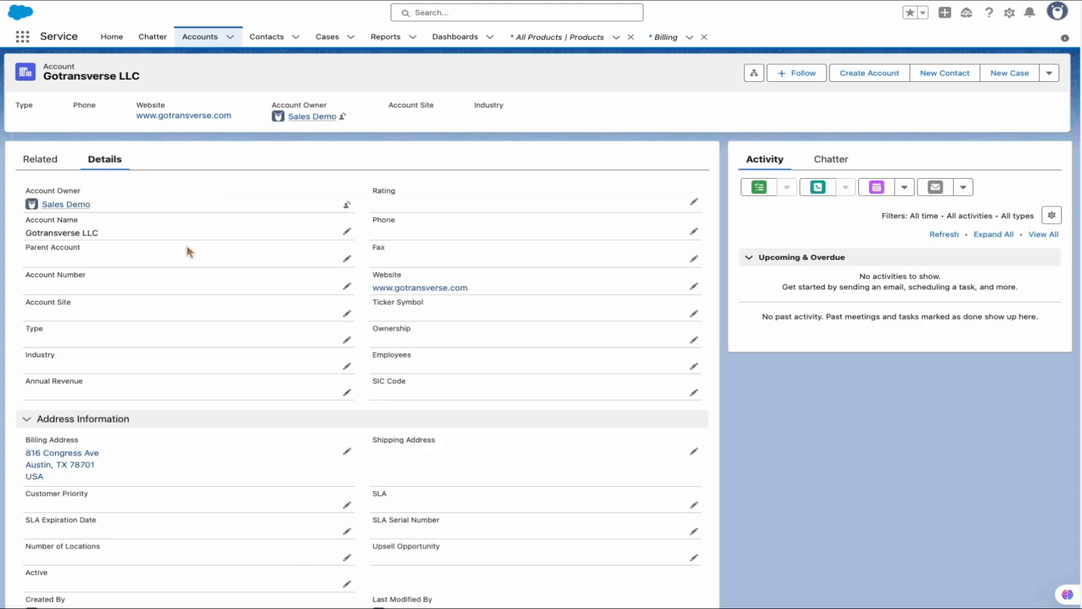
scroll(187, 245, "down", 14)
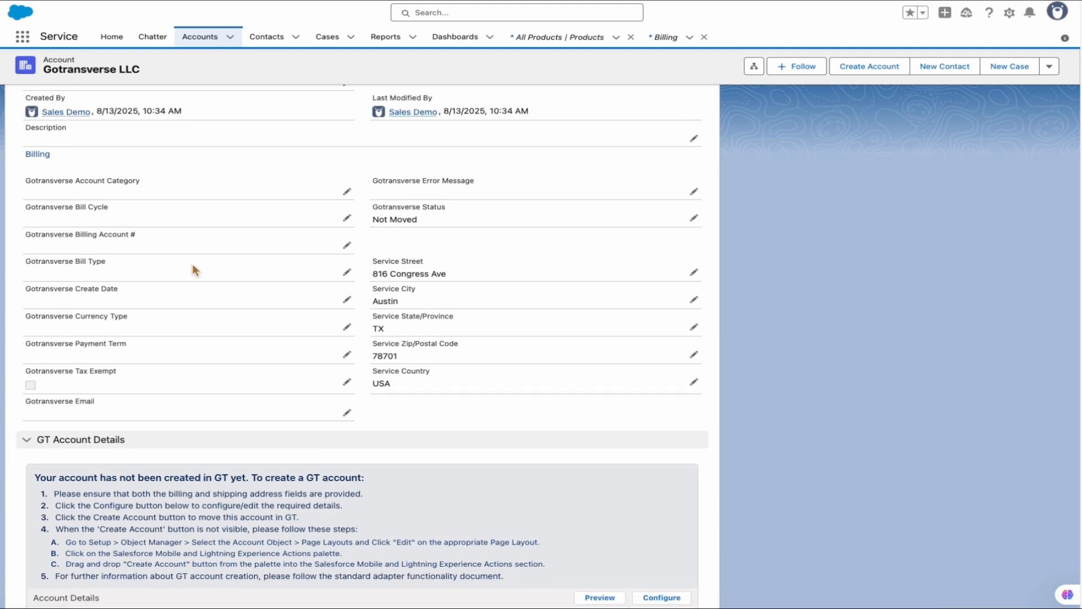
scroll(192, 264, "up", 2)
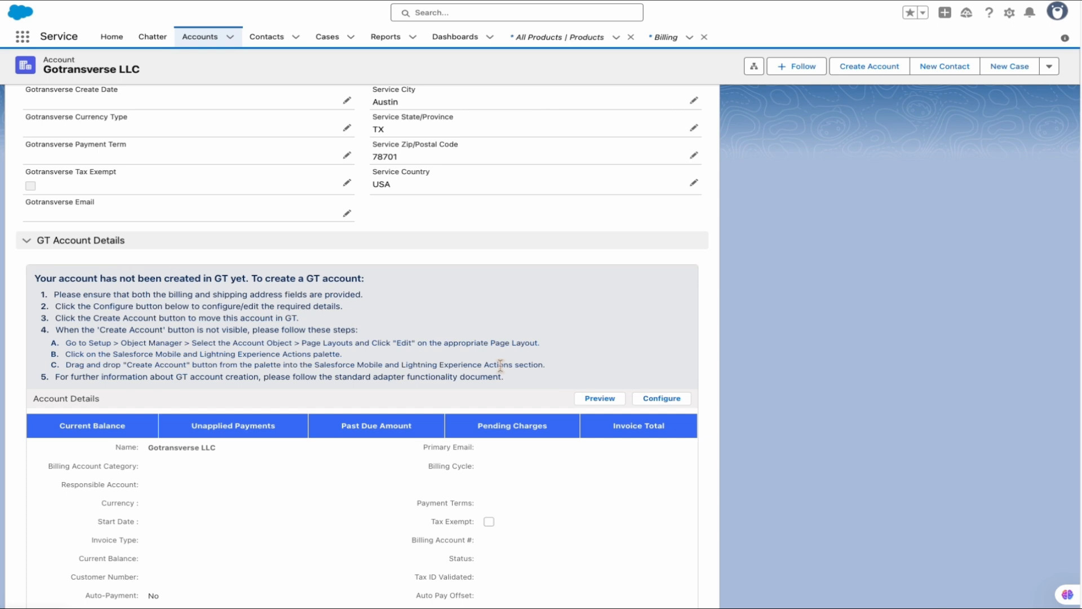
left_click(663, 399)
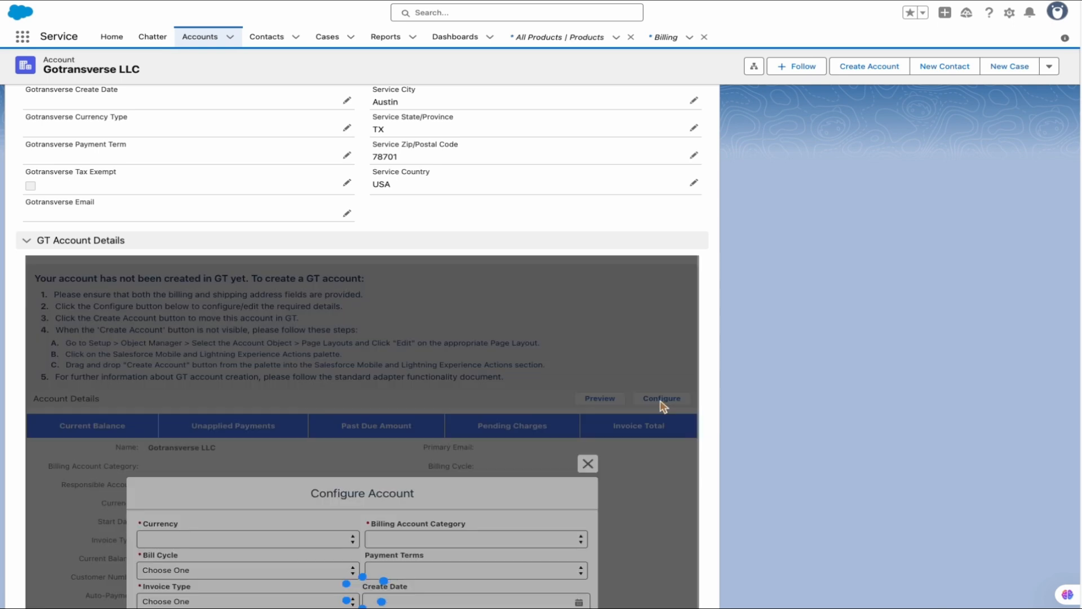
Set billing account category All Accounts, payment terms Immediate and bill cycle Bill on Demand.
scroll(513, 386, "down", 5)
scroll(511, 384, "up", 1)
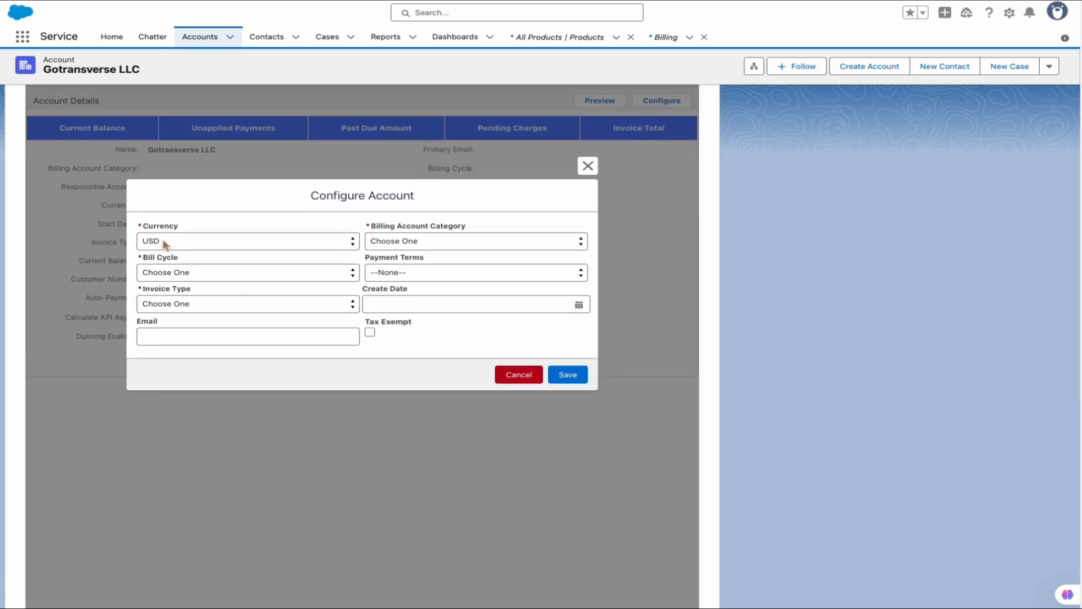
left_click(442, 242)
left_click(430, 255)
left_click(390, 271)
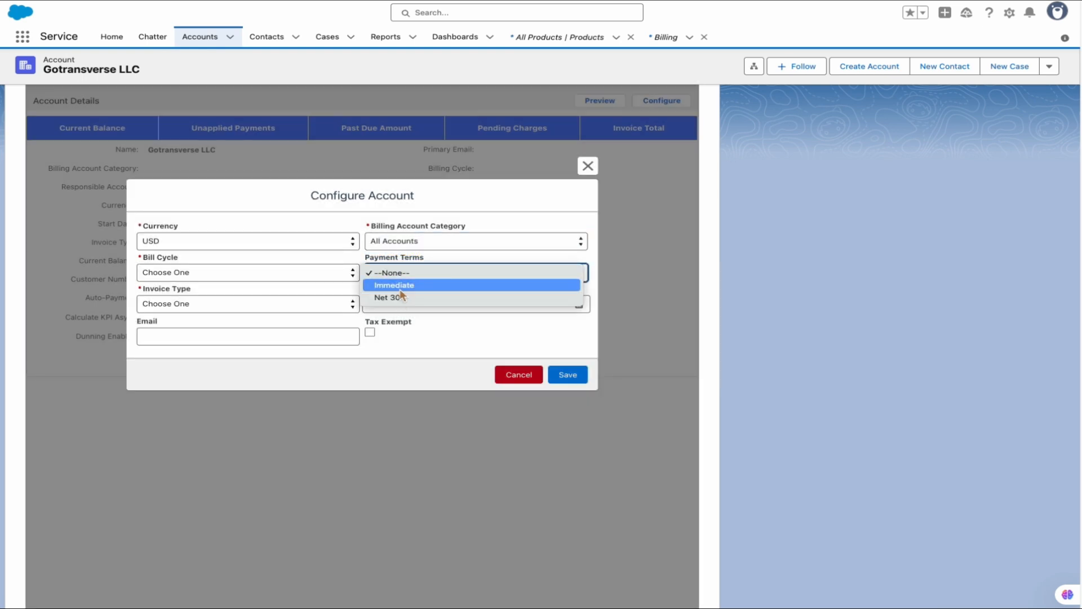
left_click(400, 289)
left_click(202, 272)
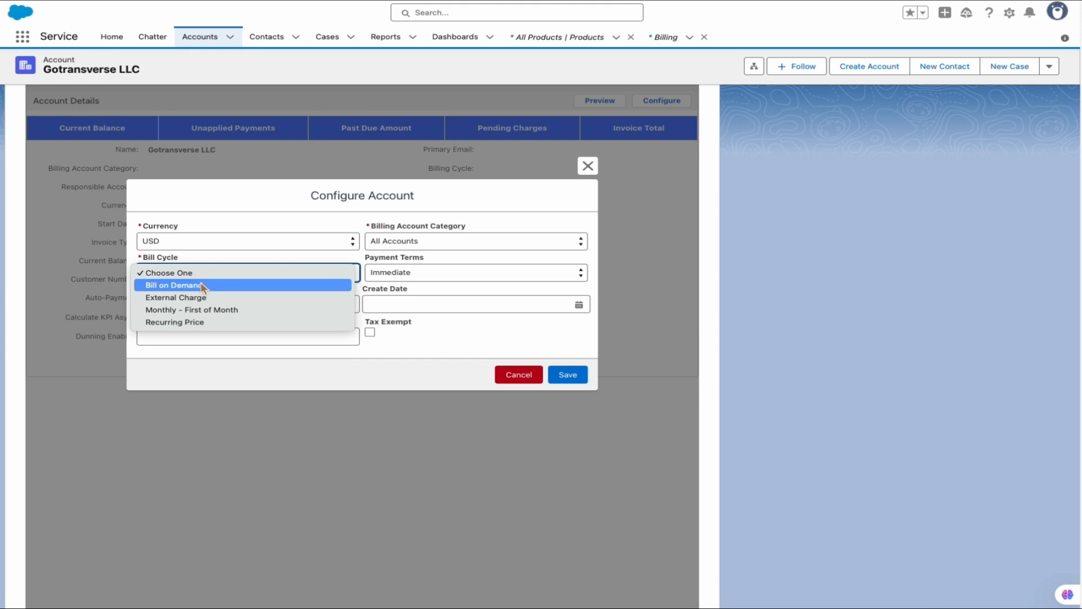
left_click(200, 285)
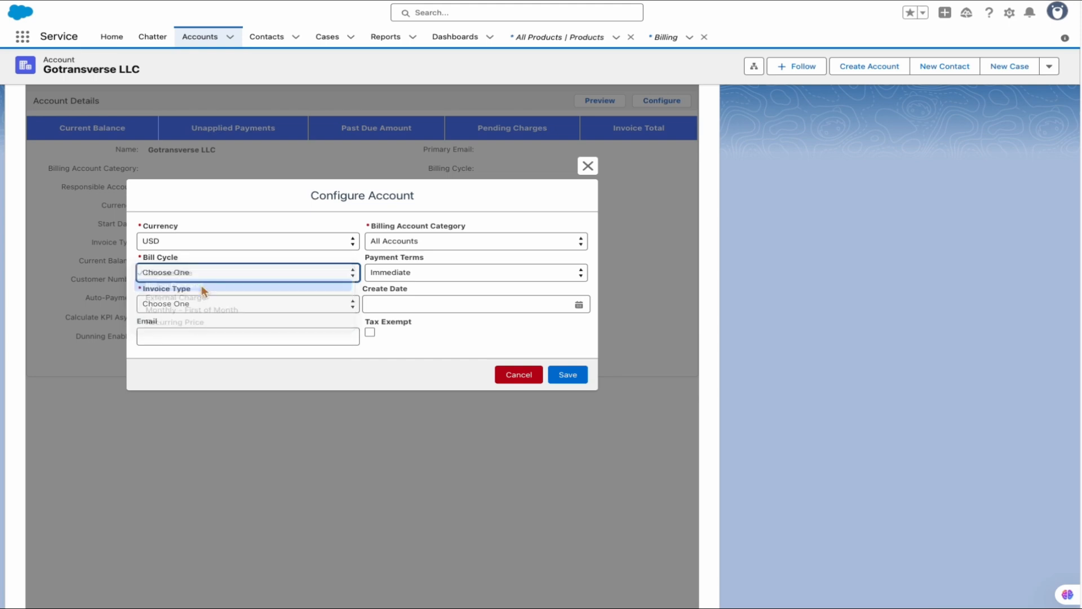
Set the create date to Jul 1, 2025 and invoice type Paper, then save.
left_click(364, 307)
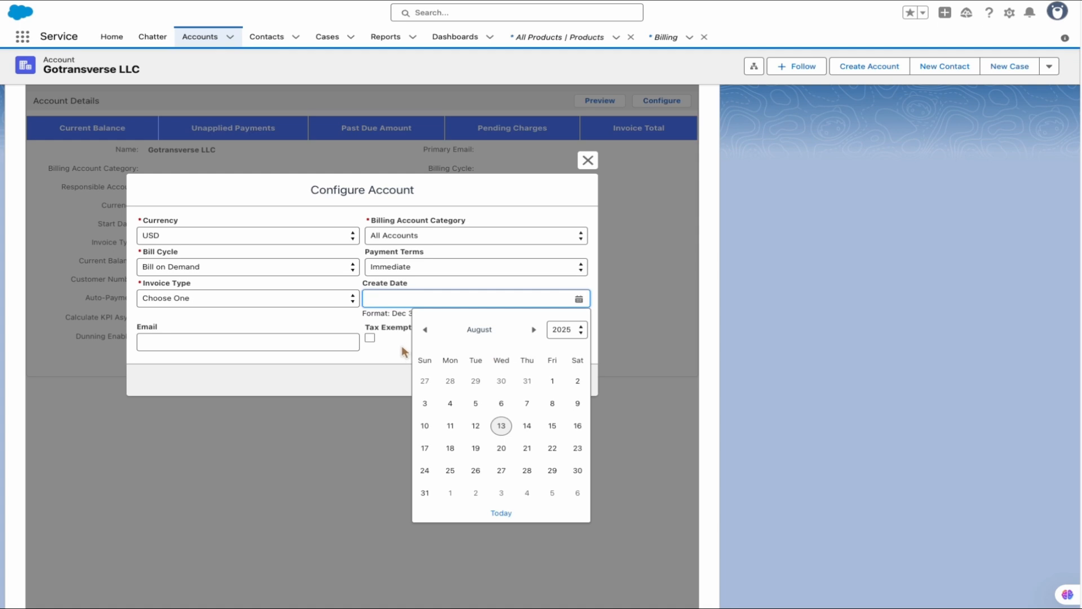
left_click(426, 330)
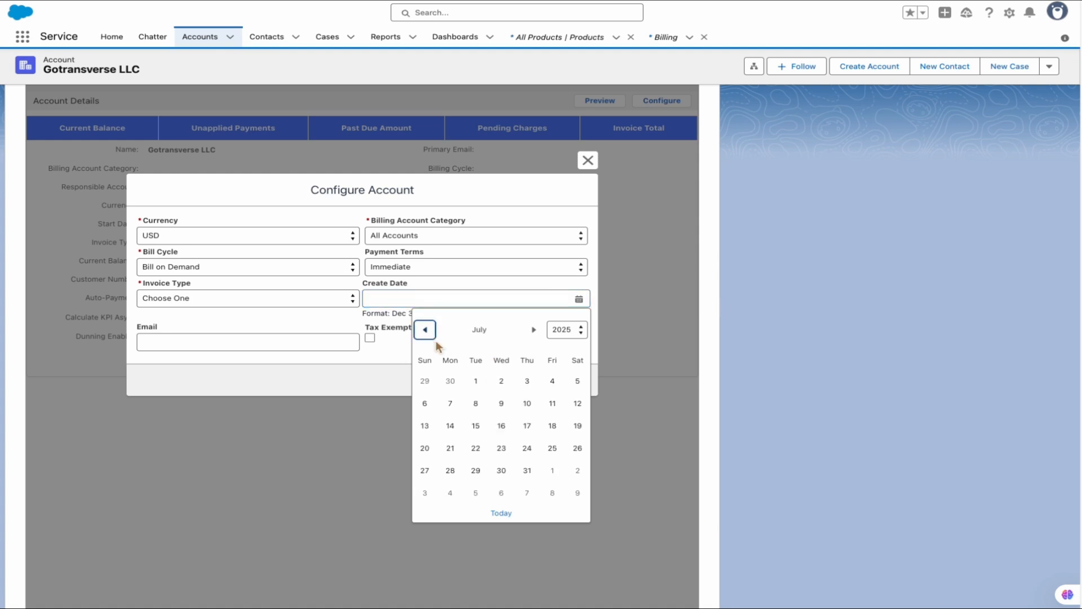
left_click(477, 381)
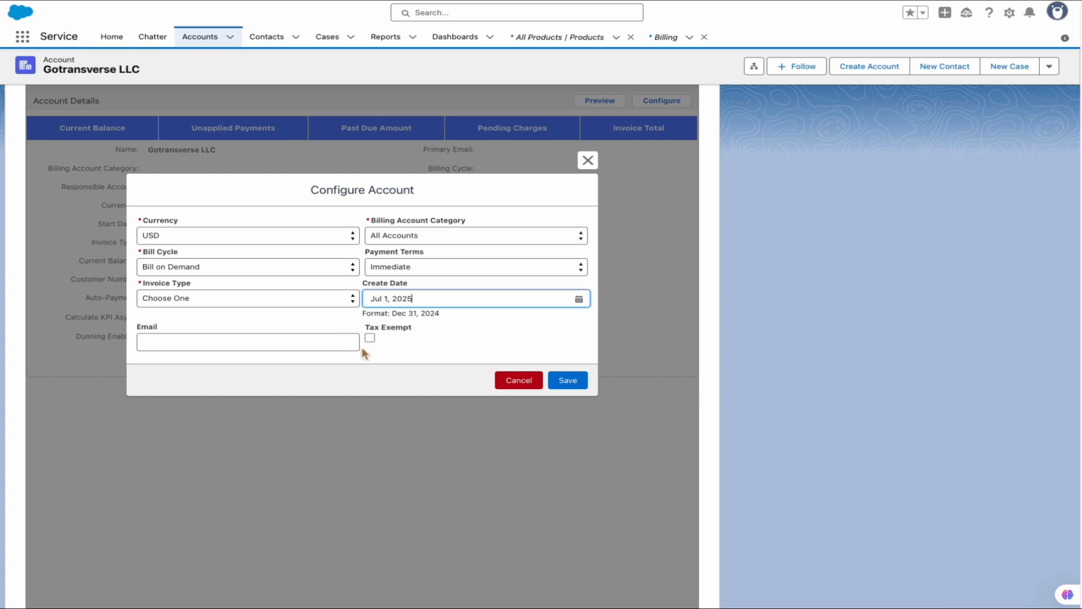
left_click(245, 299)
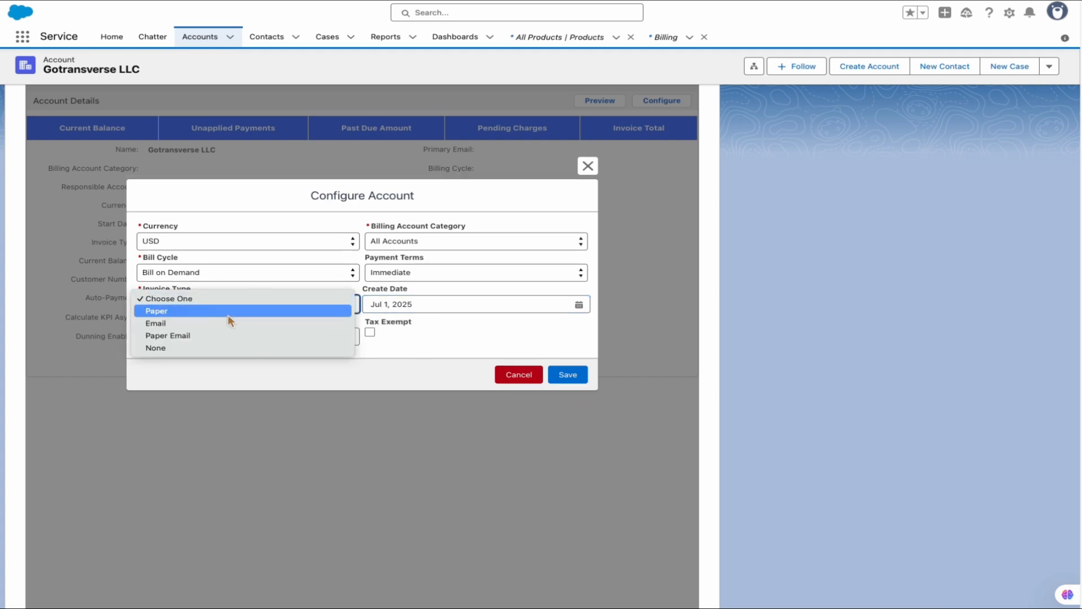
left_click(228, 314)
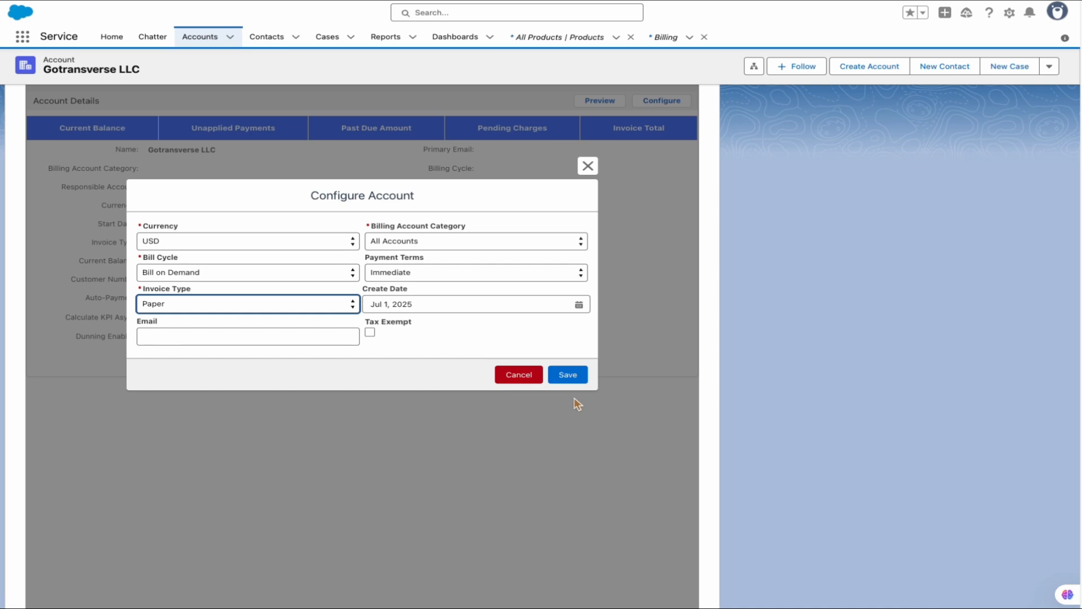
left_click(569, 376)
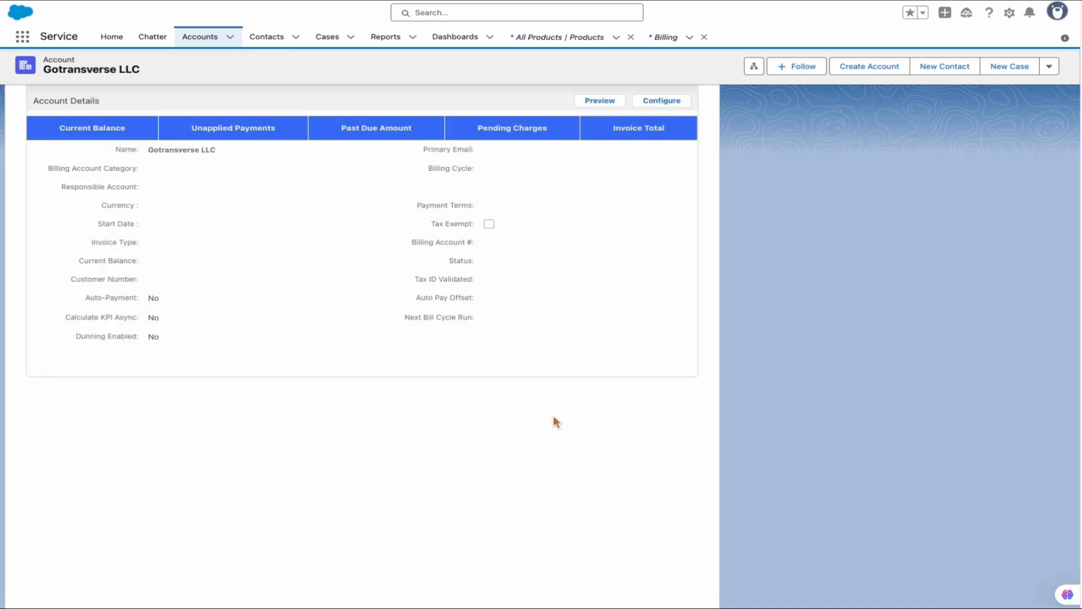
scroll(606, 385, "up", 6)
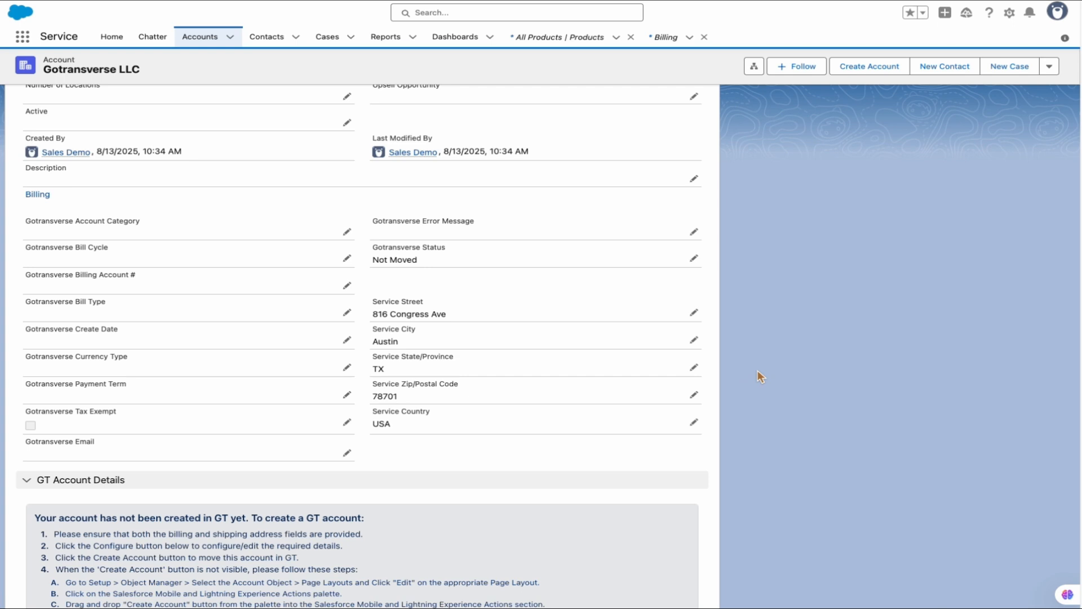
Create Gotransverse LLC in Gotransverse and confirm billing status Moved and billing account number 58.
left_click(862, 66)
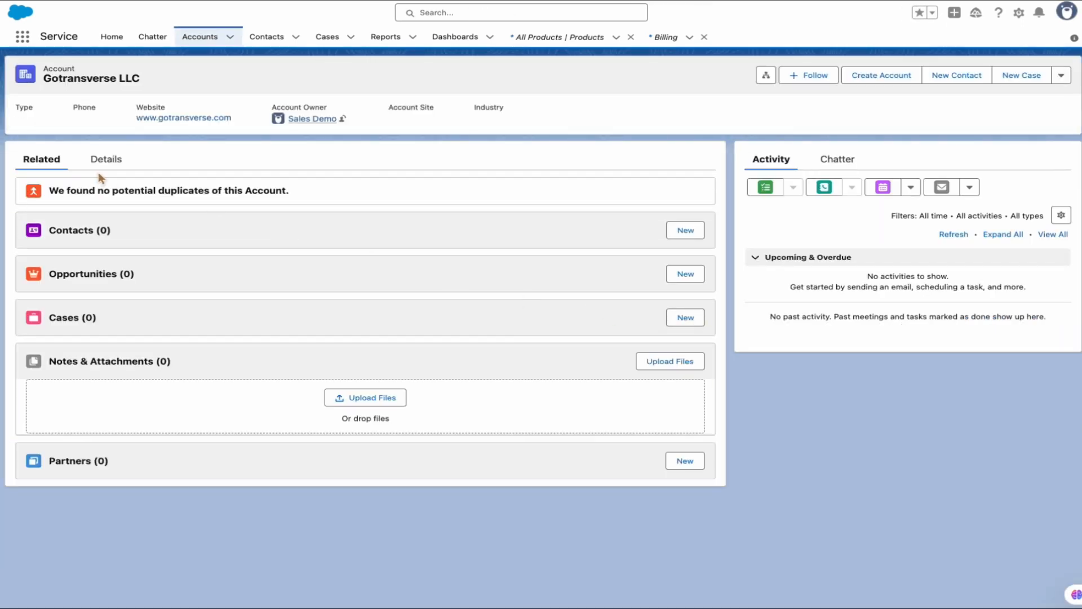
left_click(109, 162)
scroll(184, 308, "down", 10)
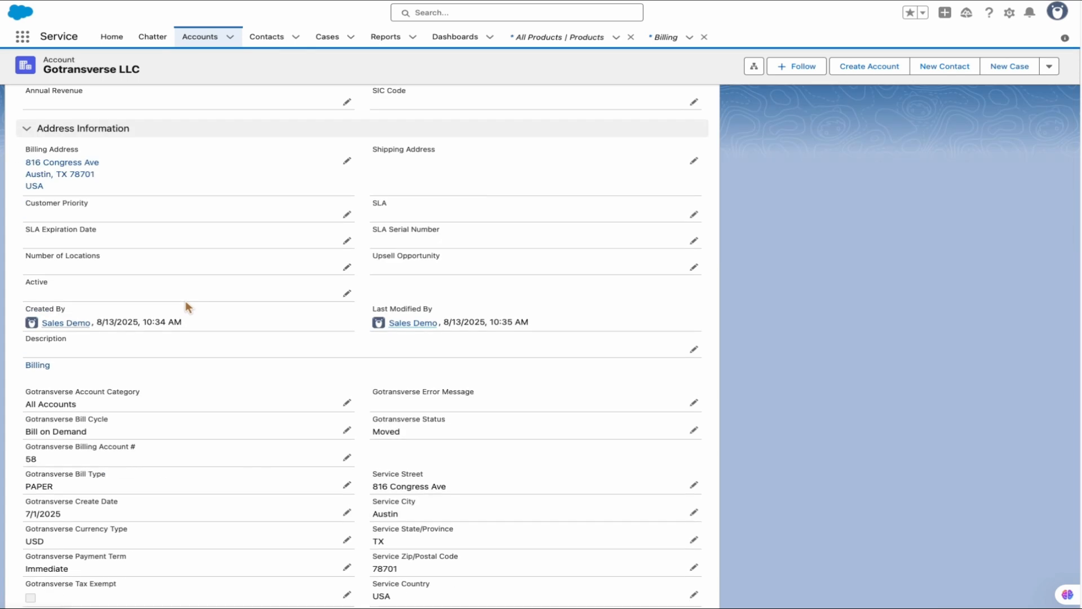
scroll(195, 299, "up", 1)
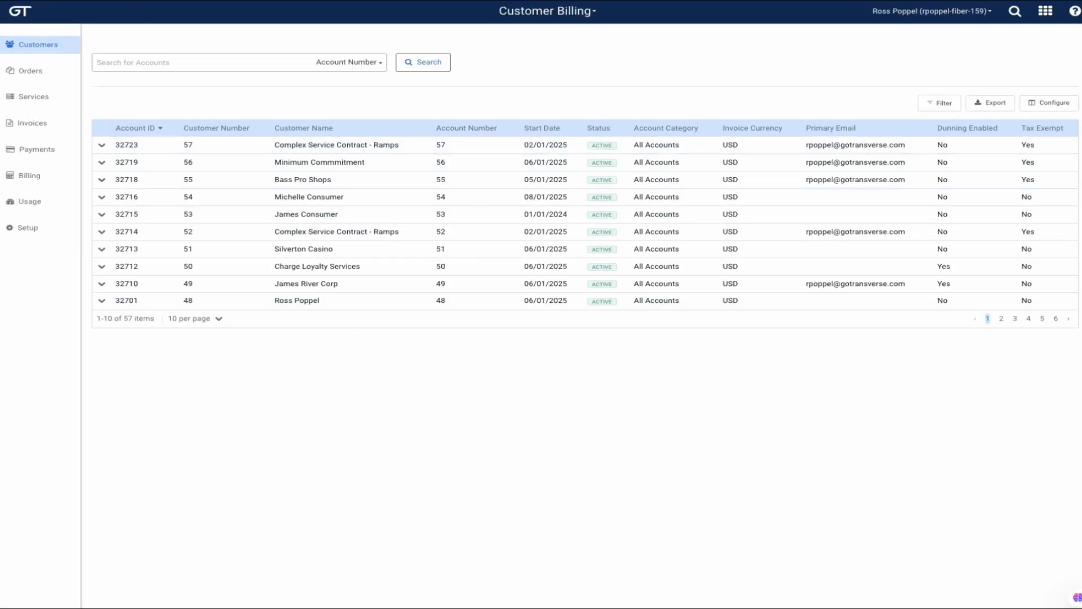
key("F5")
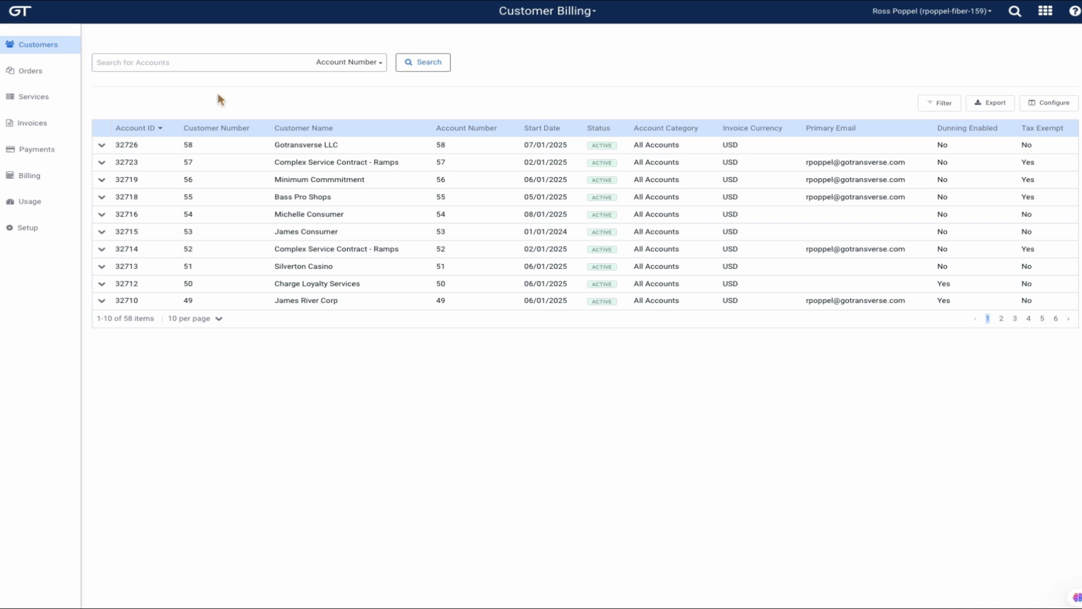
left_click(327, 152)
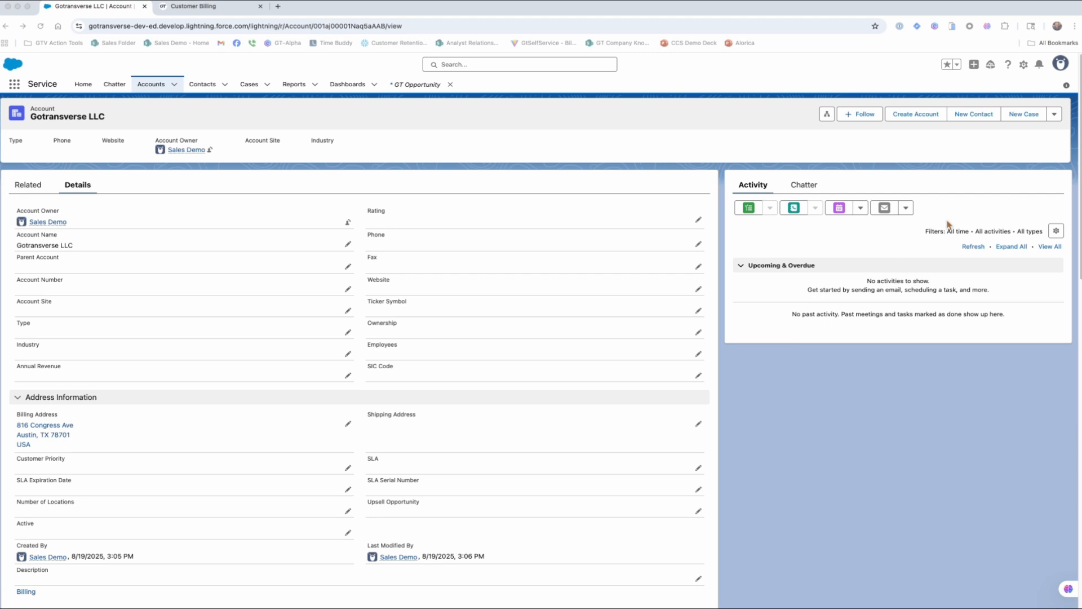
left_click(1053, 115)
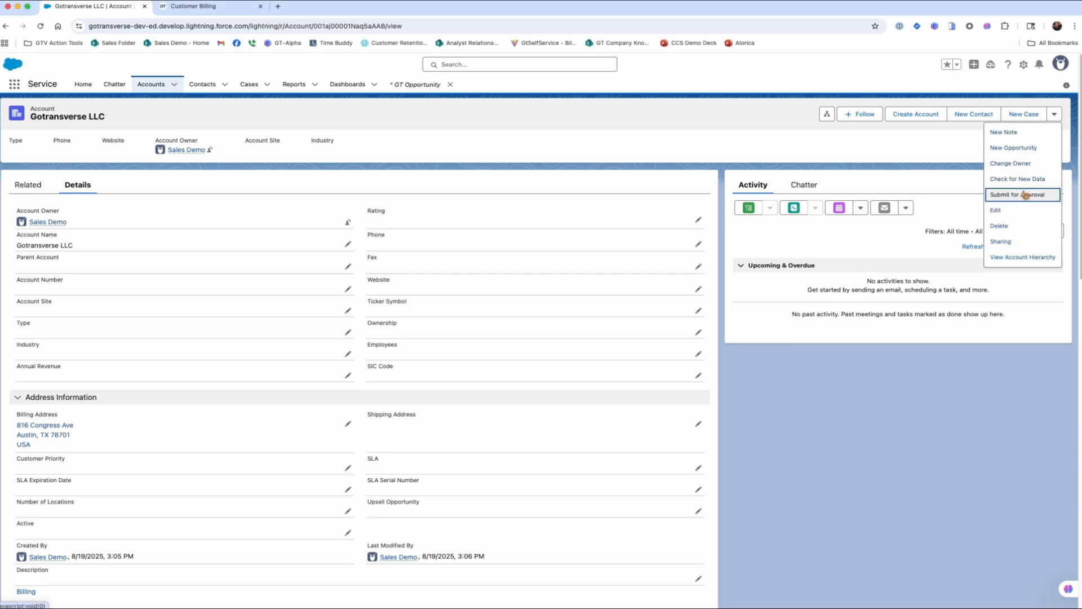
Create opportunity 'GT Opportunity 1' closing 07/01/2025 at stage Closed Won and open its record.
left_click(1012, 148)
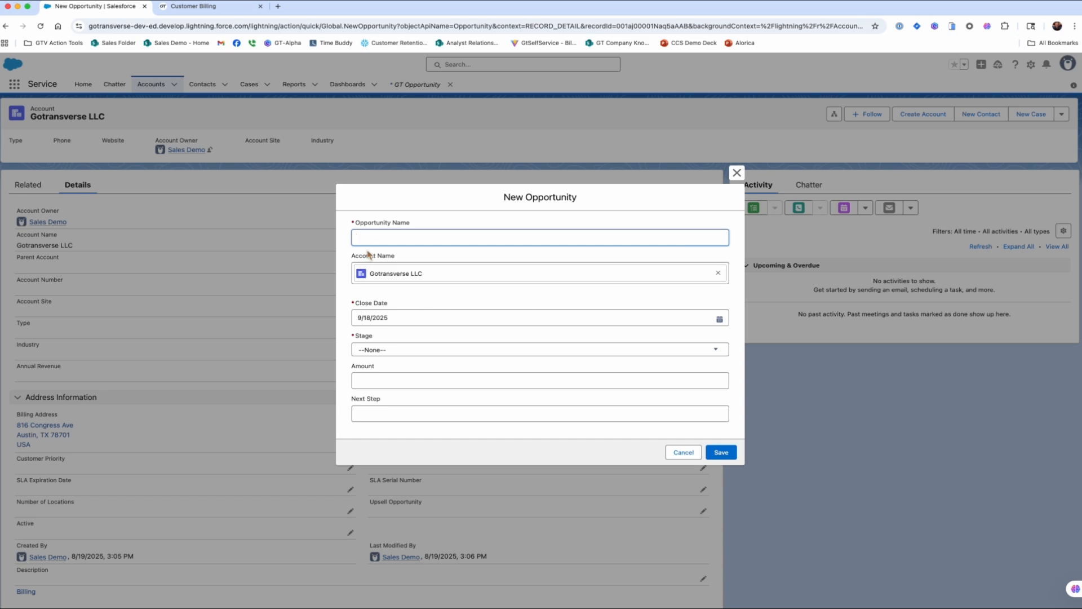
type("GT Opportunity 1")
left_click_drag(397, 318, 332, 314)
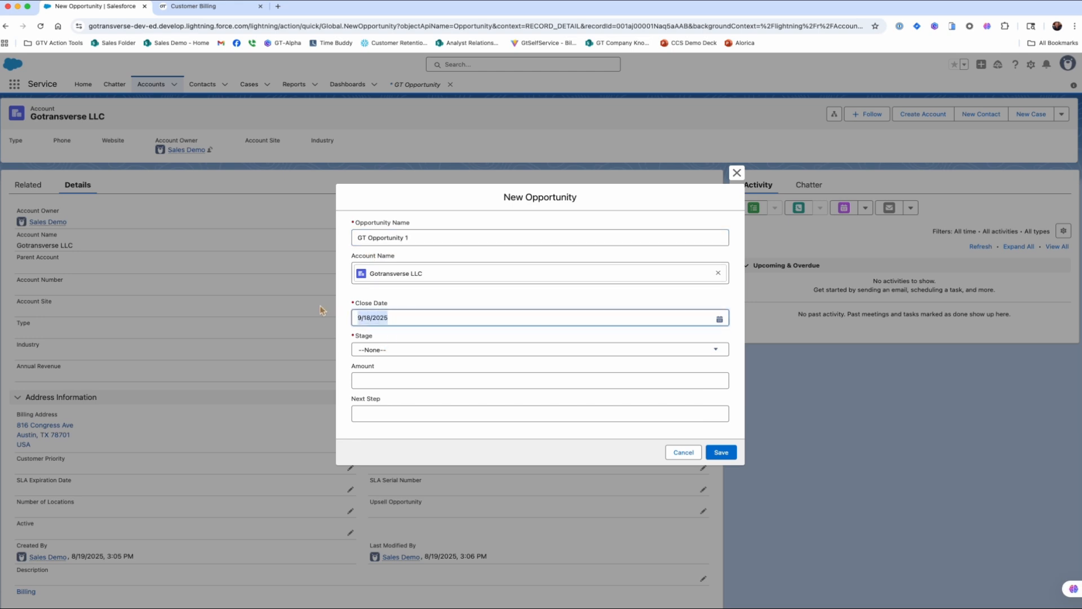
type("07/01/")
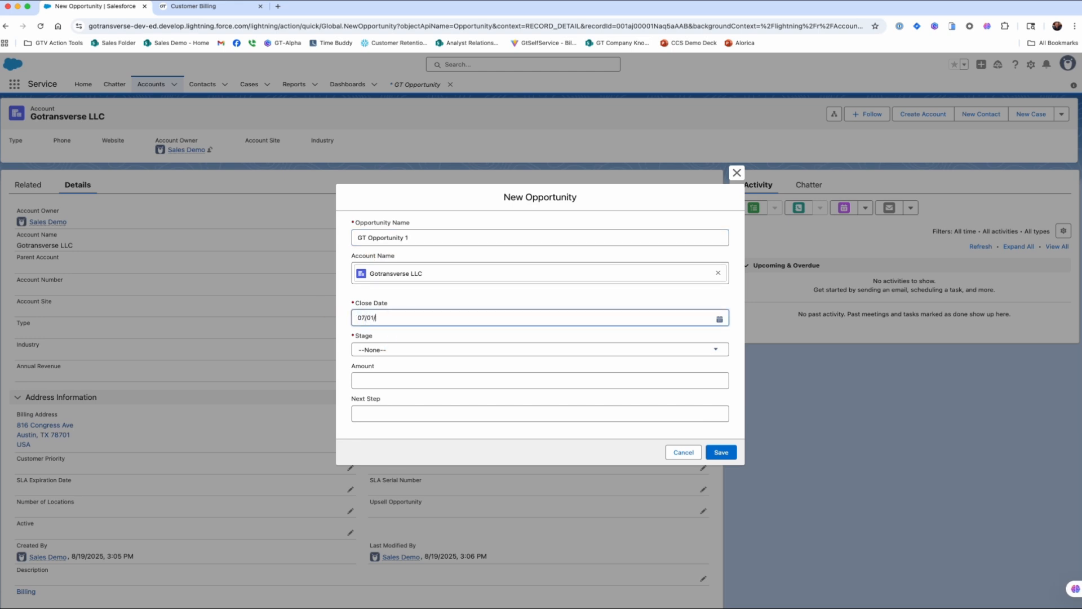
type("2025")
key("Tab")
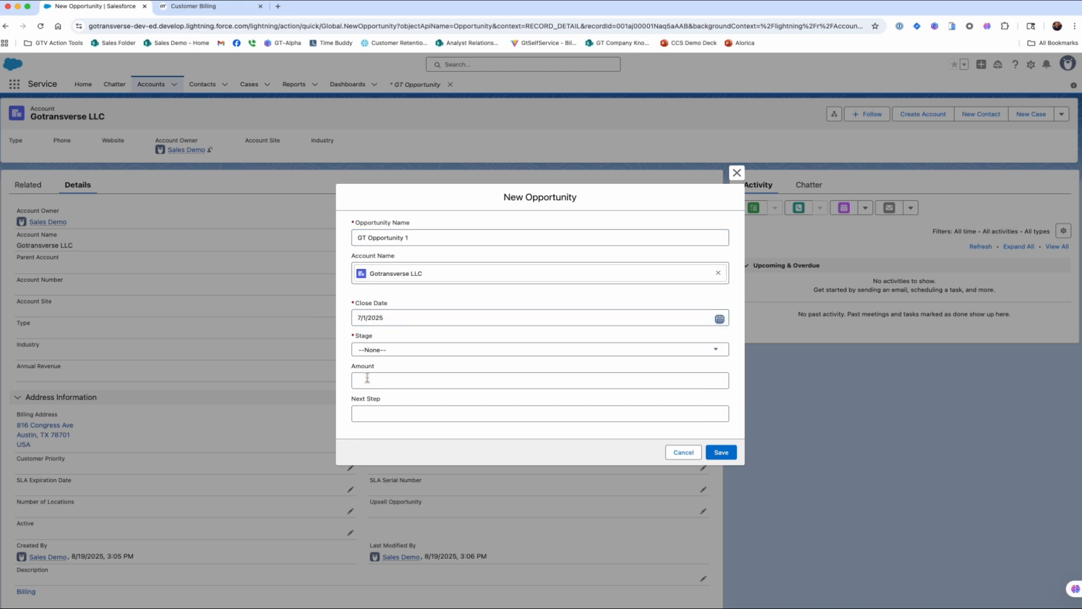
left_click(387, 351)
scroll(404, 354, "down", 4)
left_click(389, 412)
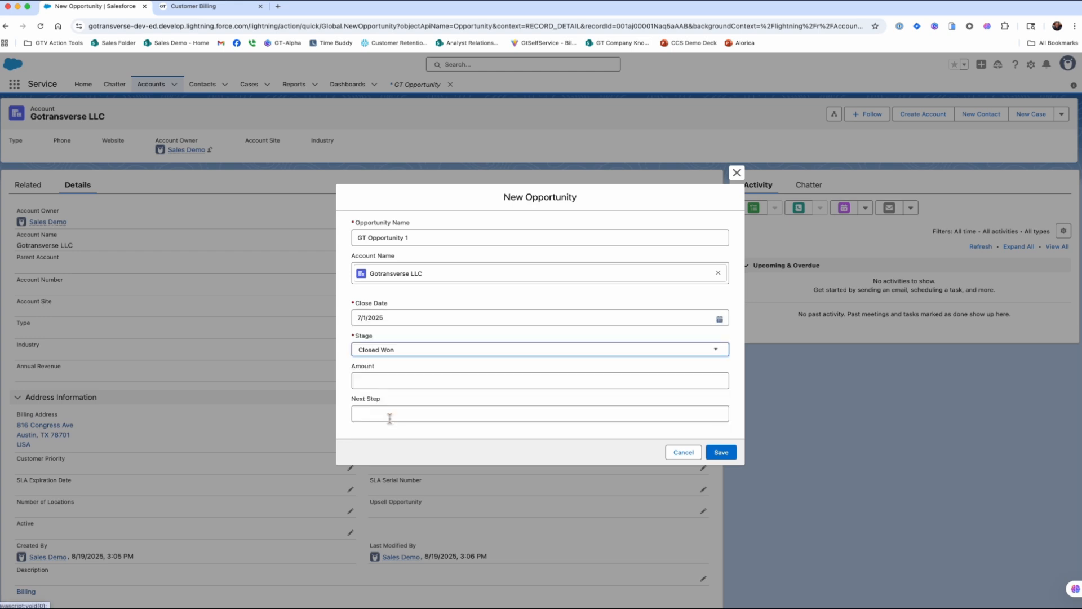
left_click(720, 452)
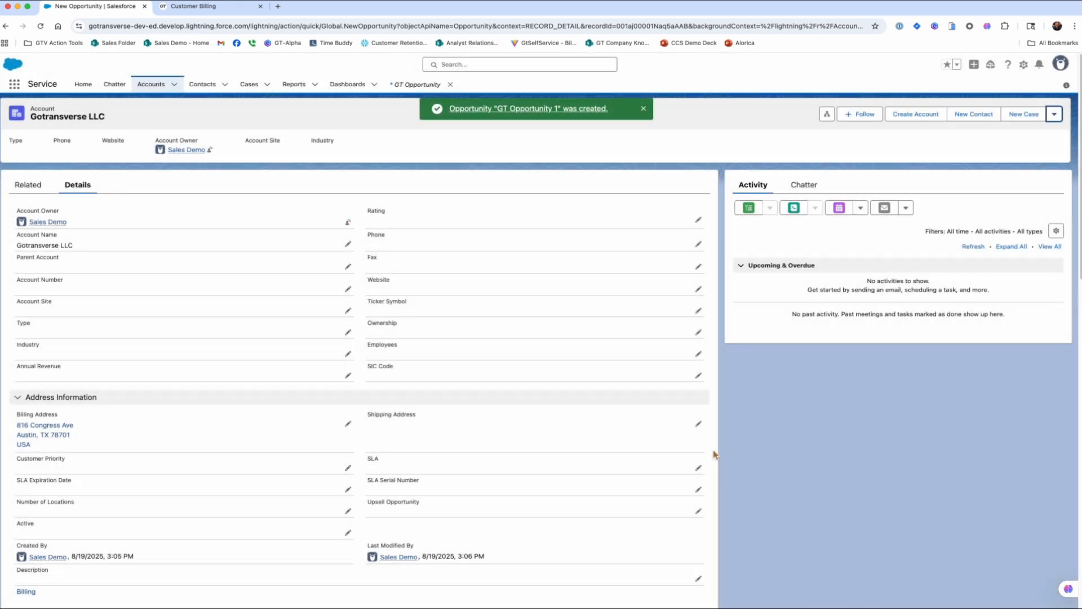
left_click(535, 109)
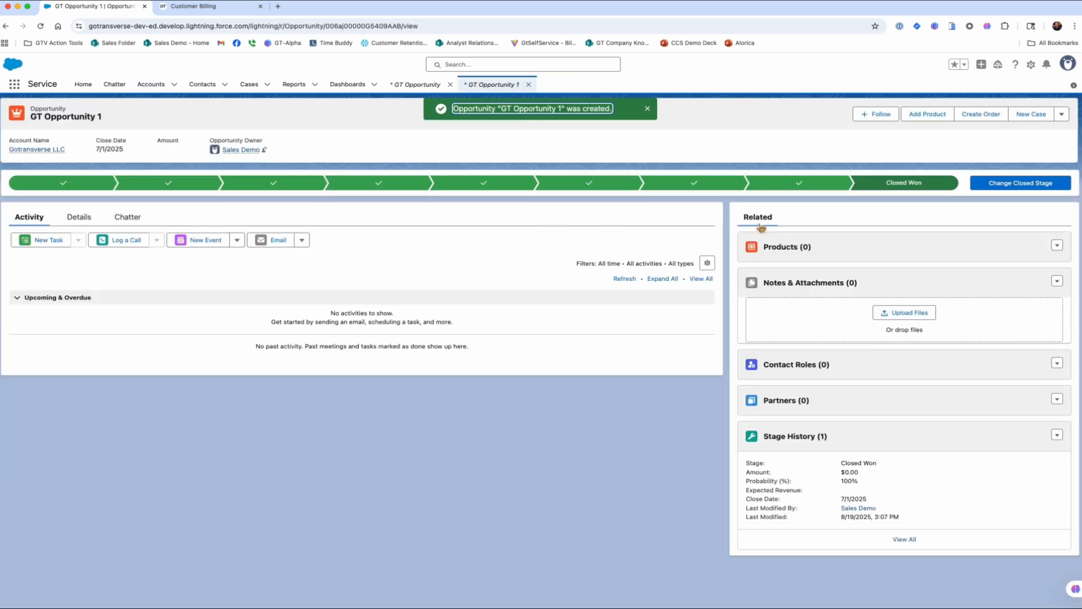
Add Disney+ and Fiber - 500mb service to the cart, both with monthly recurrence.
left_click(924, 119)
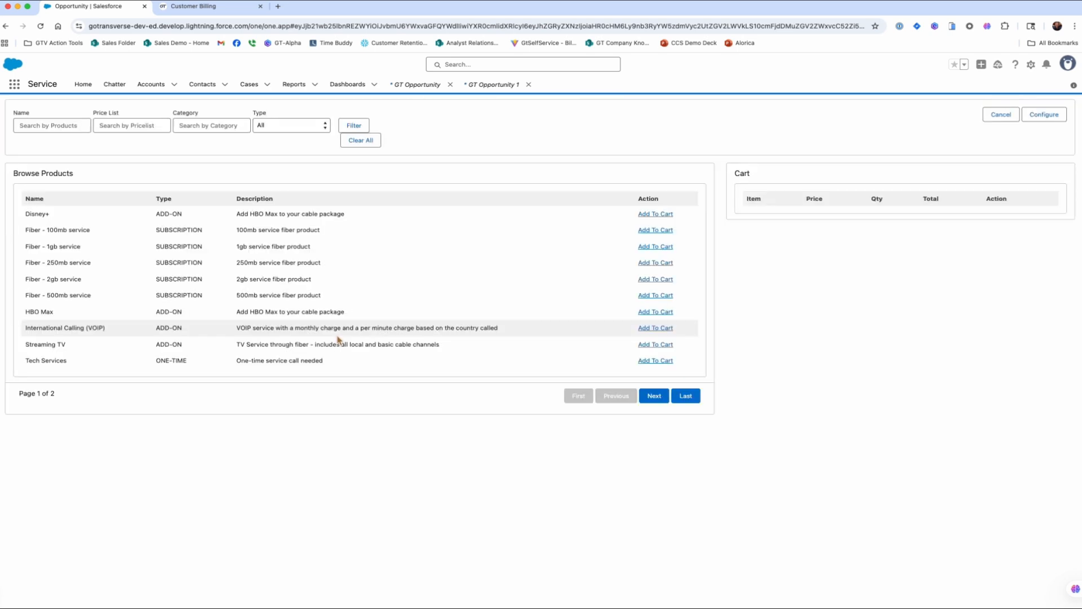
left_click(665, 217)
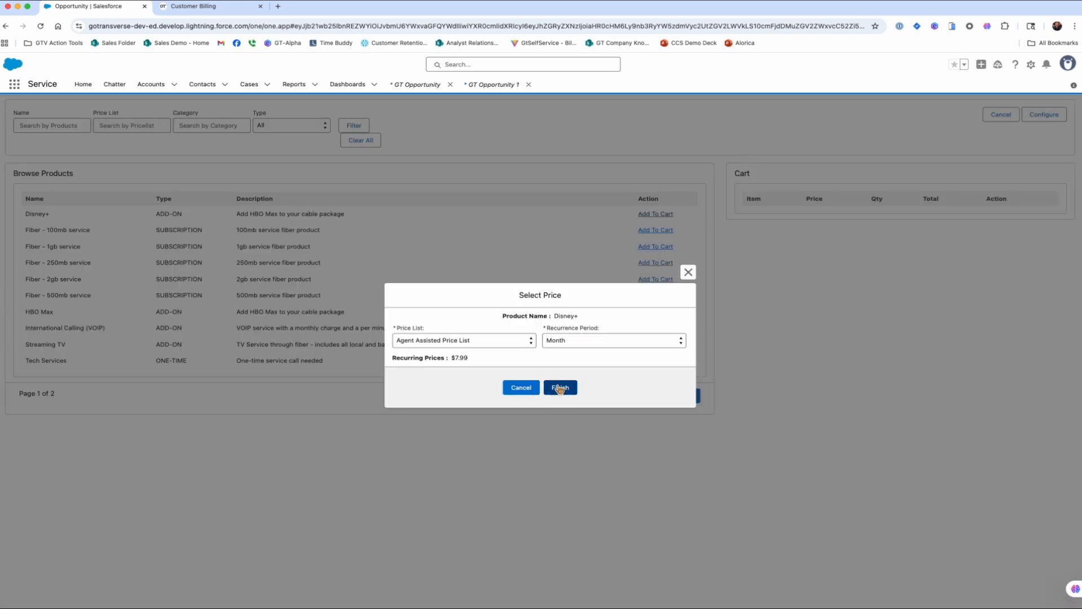
left_click(563, 342)
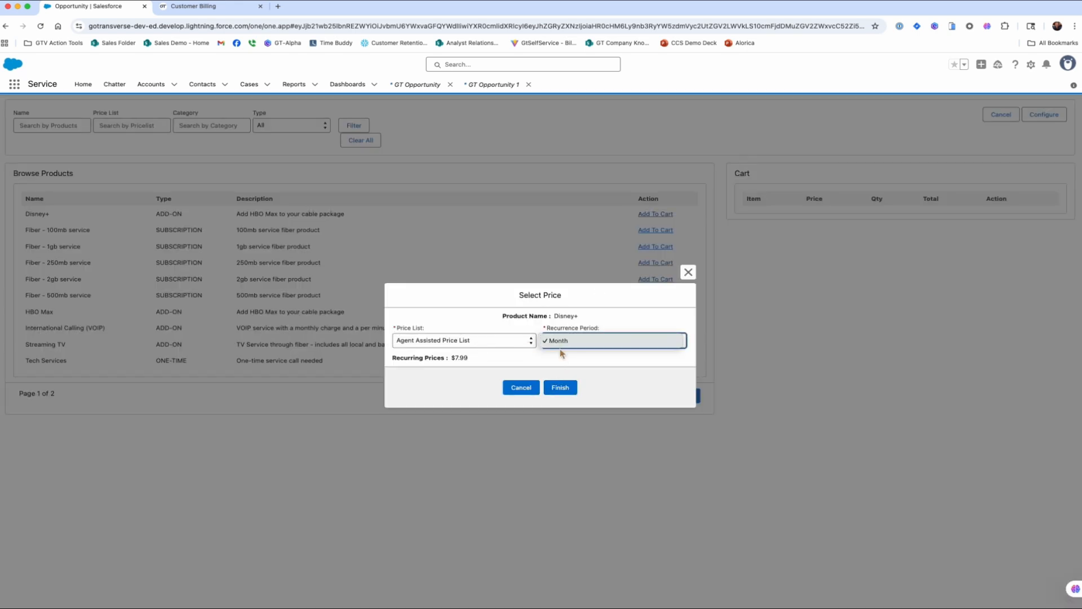
left_click(563, 341)
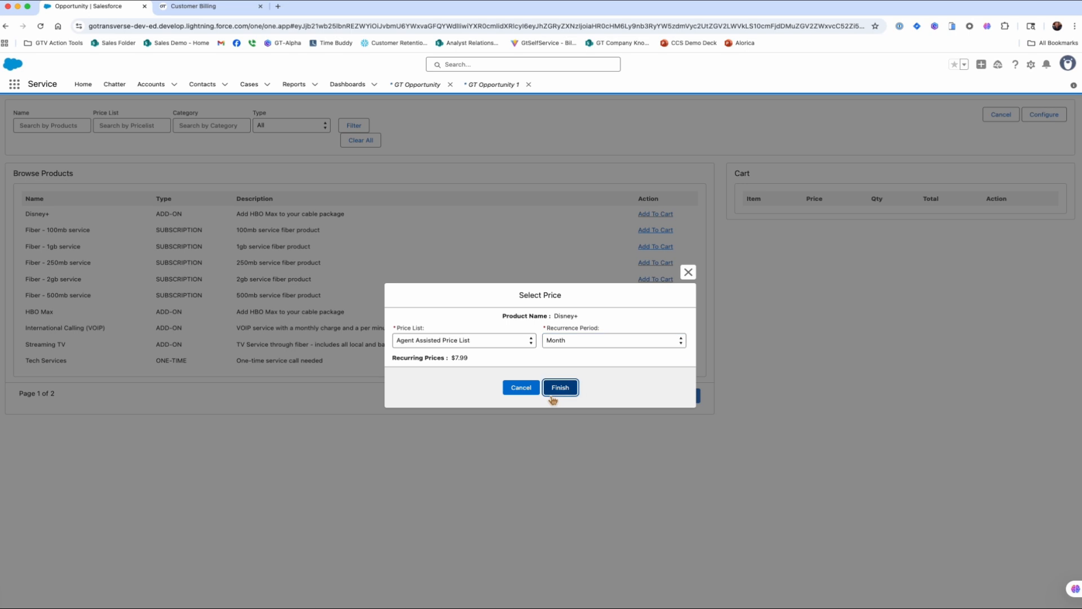
left_click(558, 391)
left_click(646, 297)
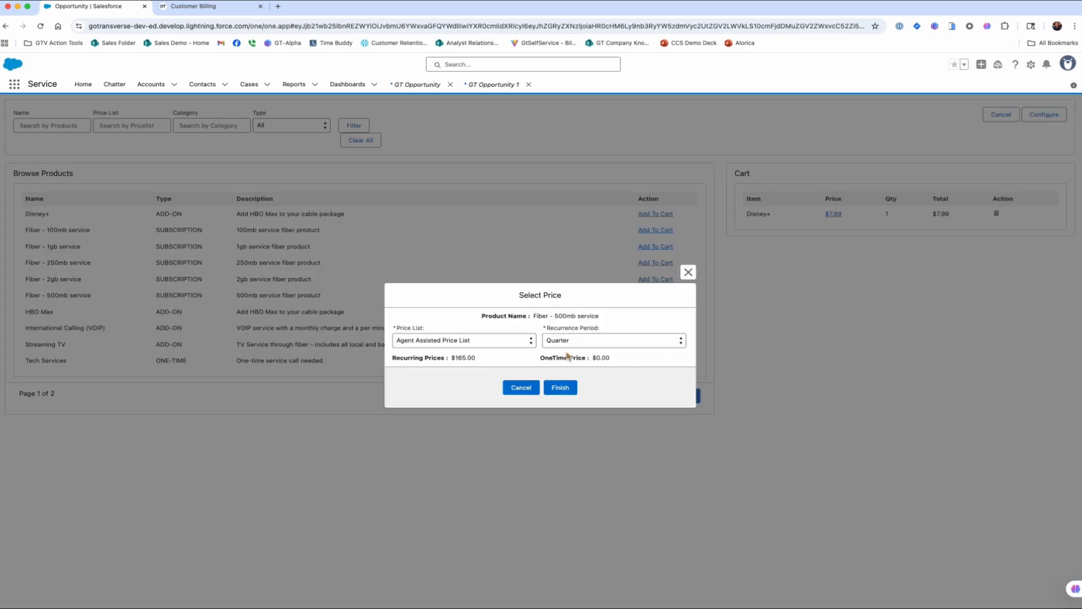
left_click(573, 343)
left_click(559, 360)
left_click(560, 388)
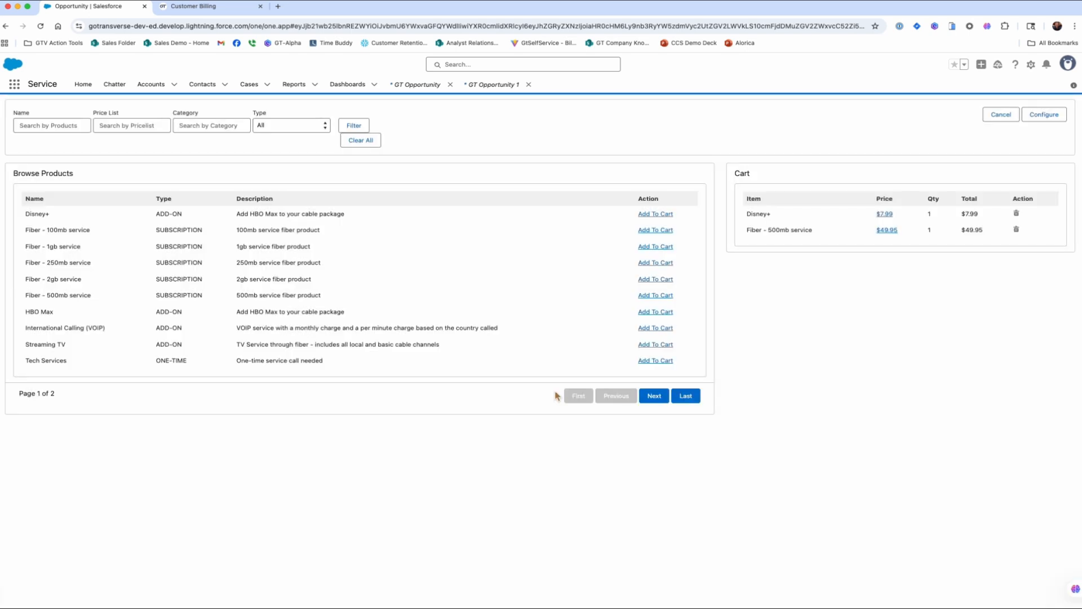
Add HBO Max and Streaming TV at $49.95 per month to the cart.
left_click(652, 313)
left_click(561, 388)
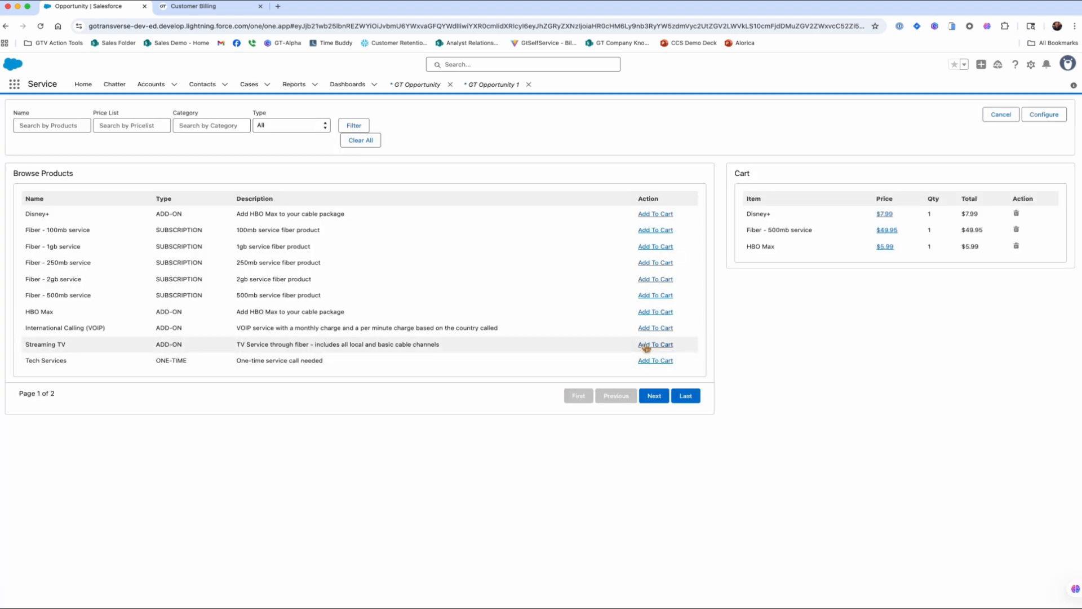
left_click(647, 345)
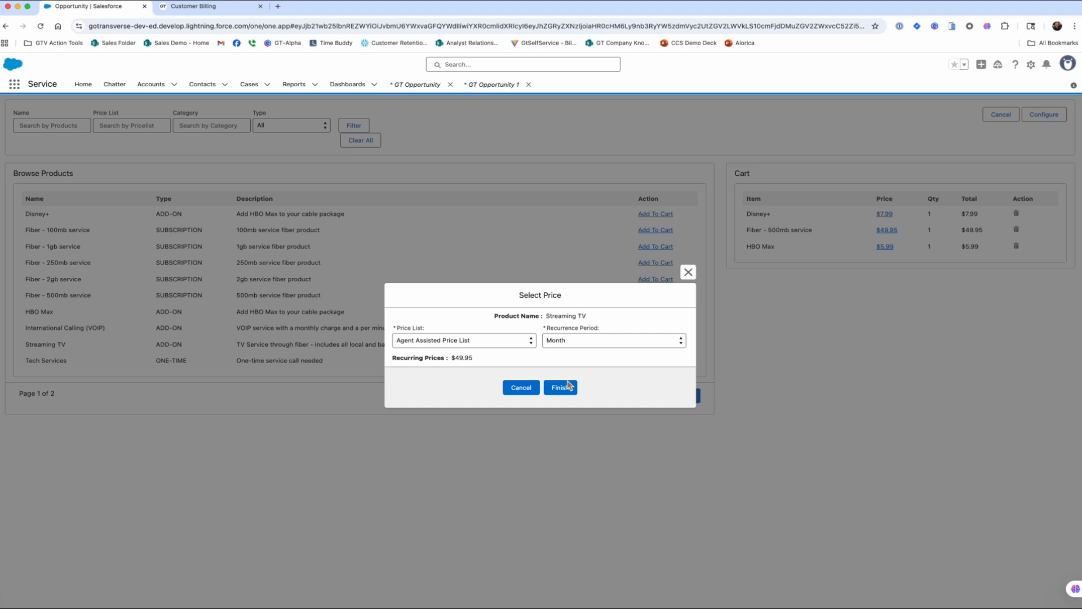
left_click(568, 388)
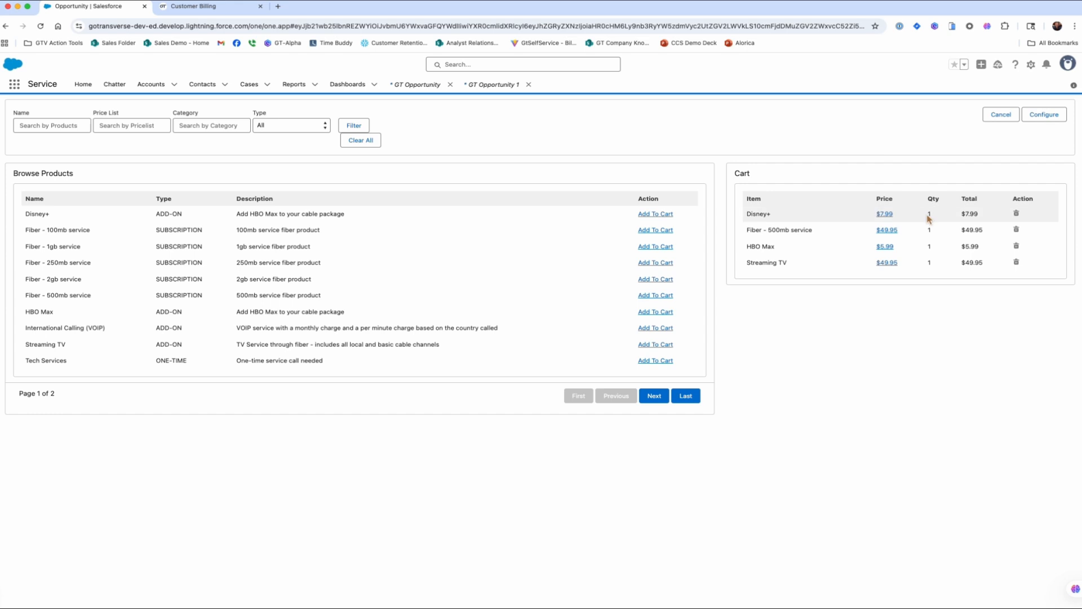
Make Streaming TV the parent service of Disney+ and HBO Max.
left_click(1042, 119)
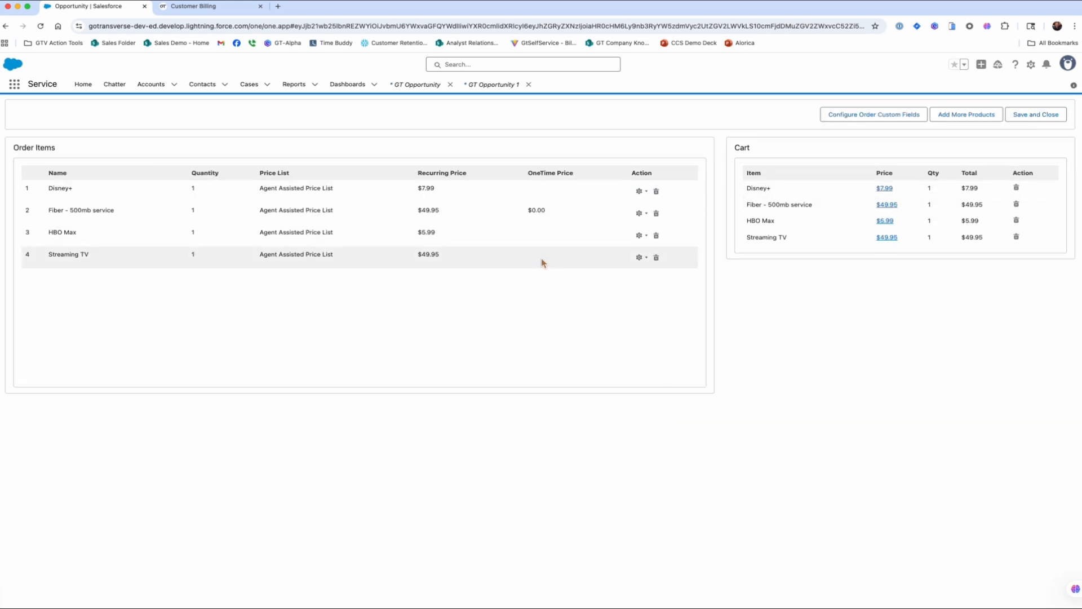
left_click(640, 192)
left_click(609, 234)
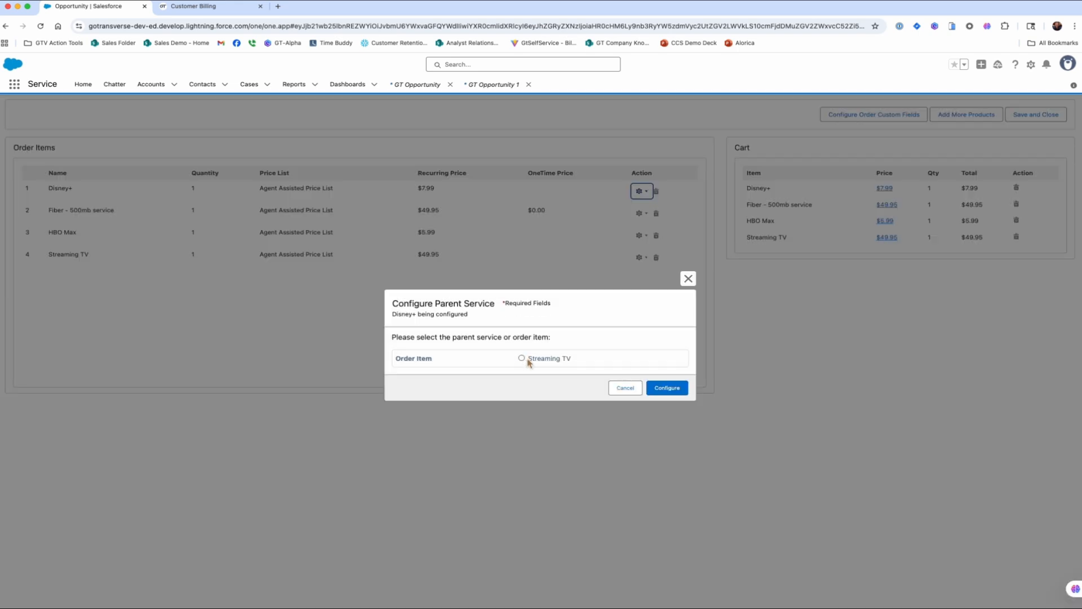
left_click(524, 359)
left_click(666, 387)
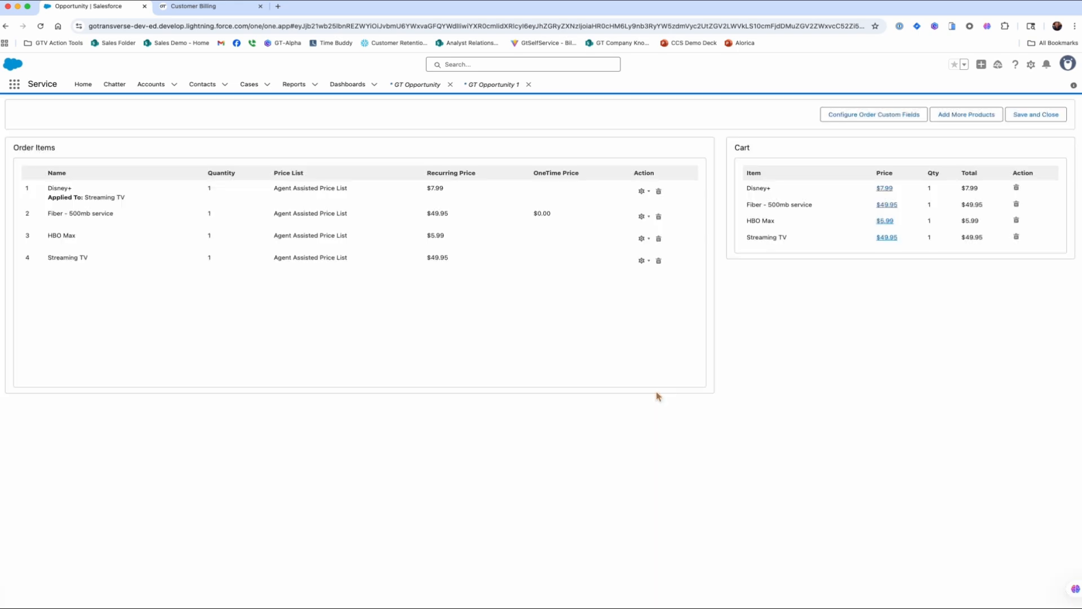
left_click(642, 238)
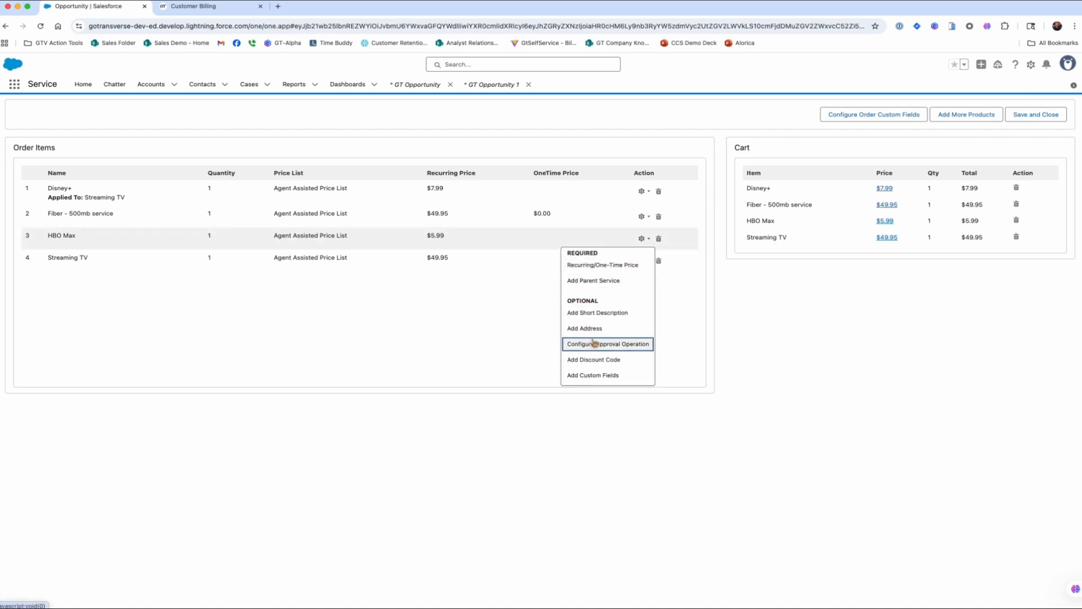
left_click(584, 283)
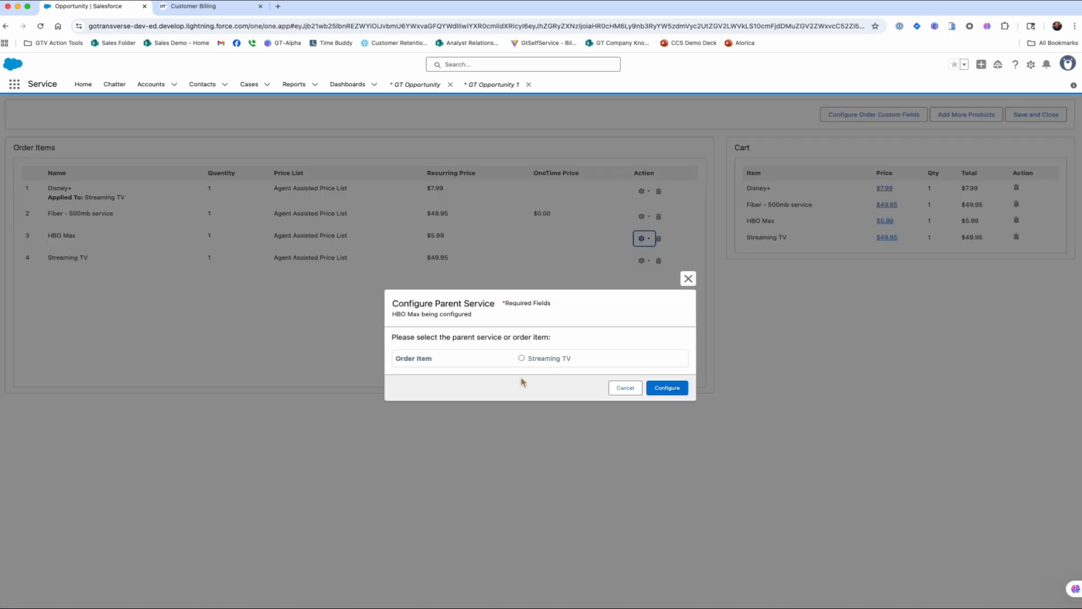
left_click(522, 359)
left_click(666, 387)
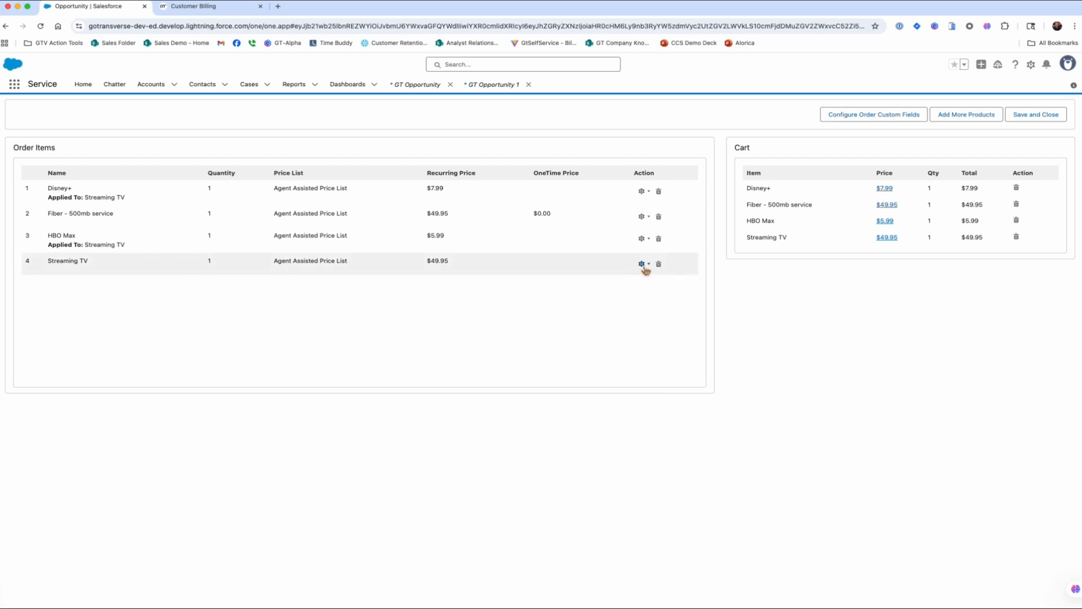
Make Fiber - 500mb service the parent service of Streaming TV.
left_click(642, 264)
left_click(631, 282)
left_click(494, 359)
left_click(665, 389)
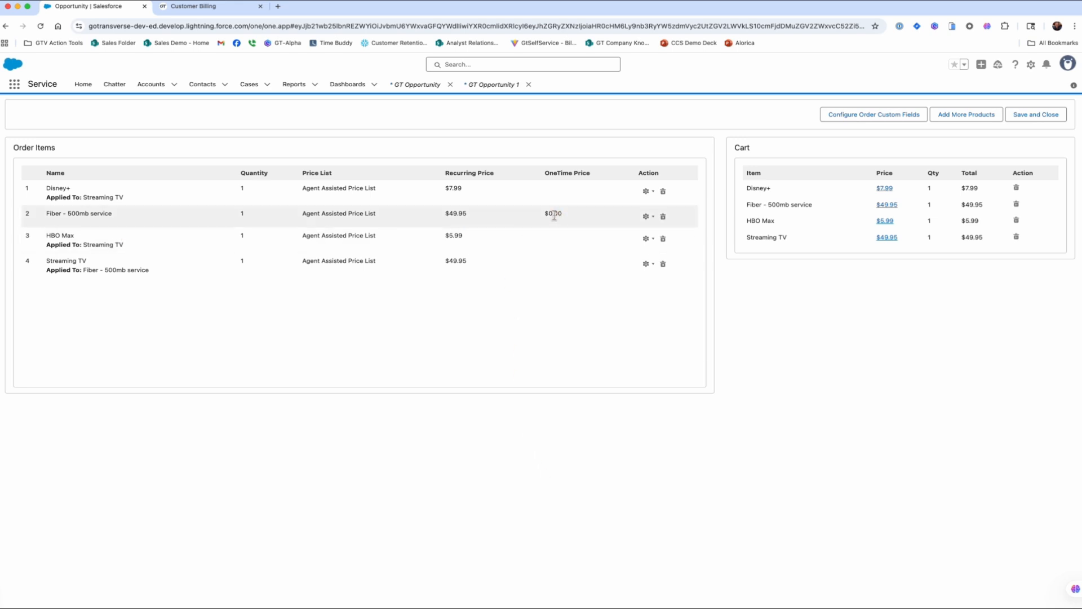
Give Fiber - 500mb service a $10.00 one-time Tier 1 price, save the order, and create an order.
left_click(647, 217)
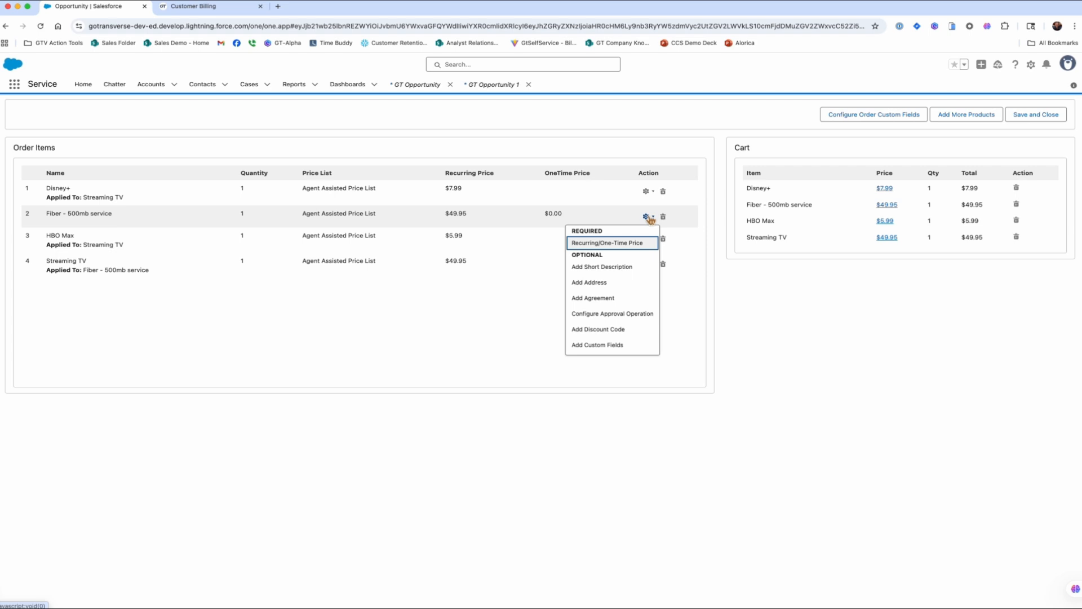
left_click(620, 243)
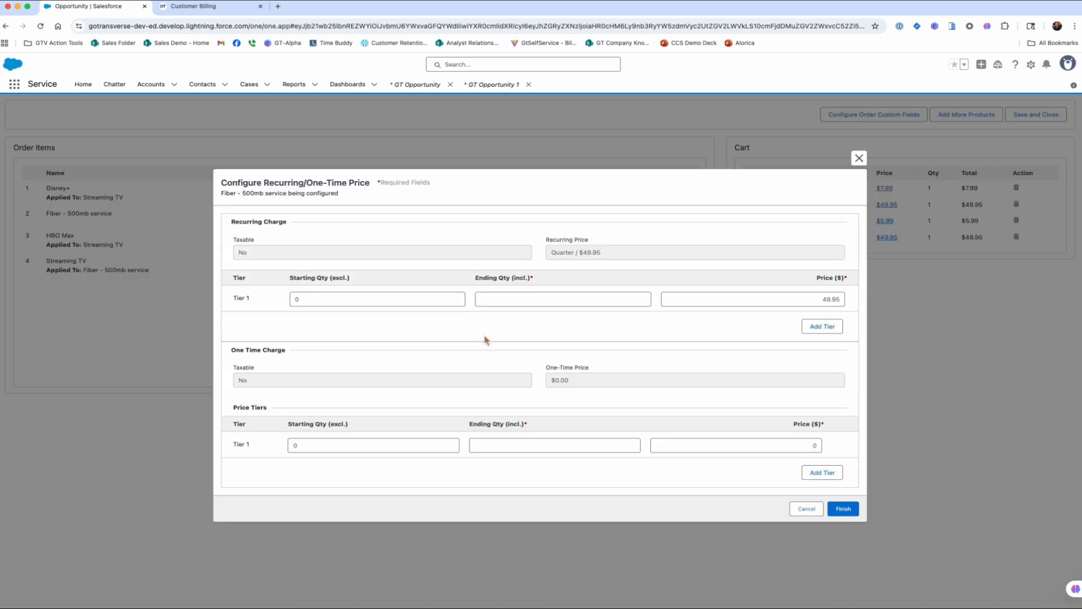
left_click(789, 449)
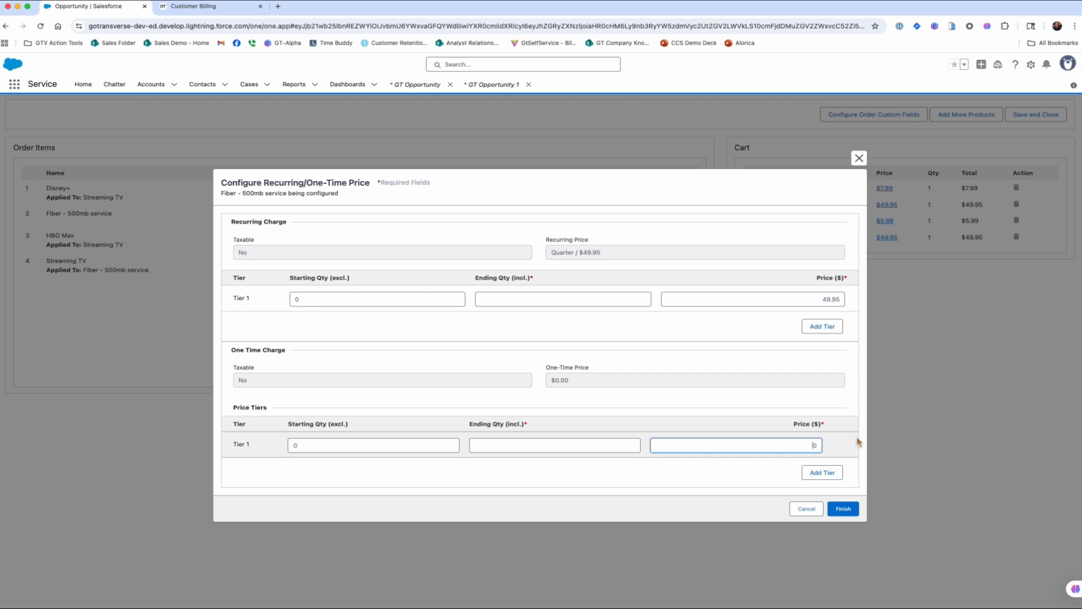
type("10.00")
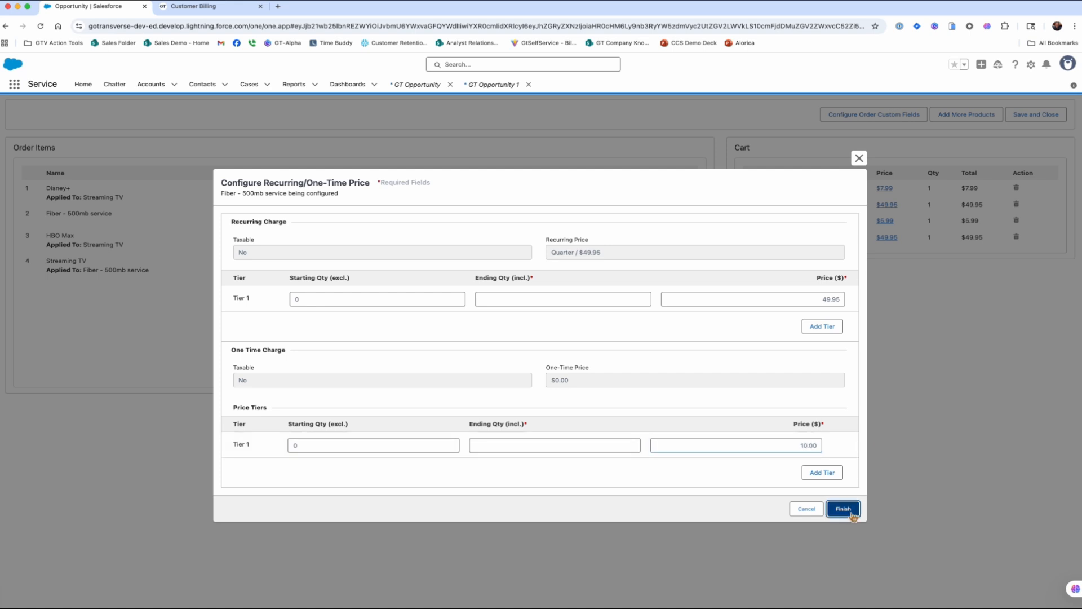
left_click(843, 508)
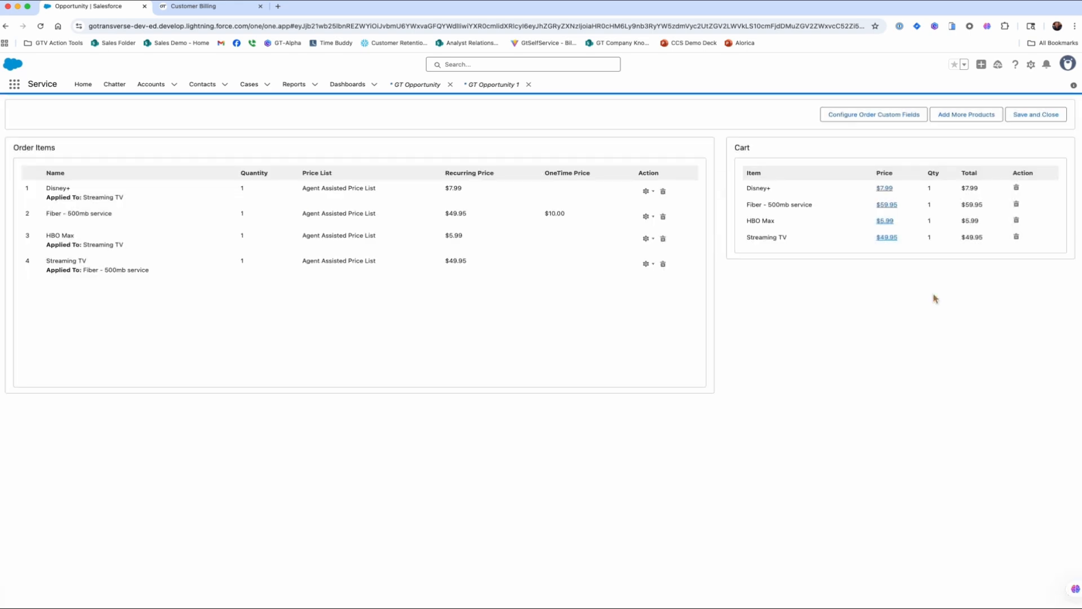
left_click(1042, 115)
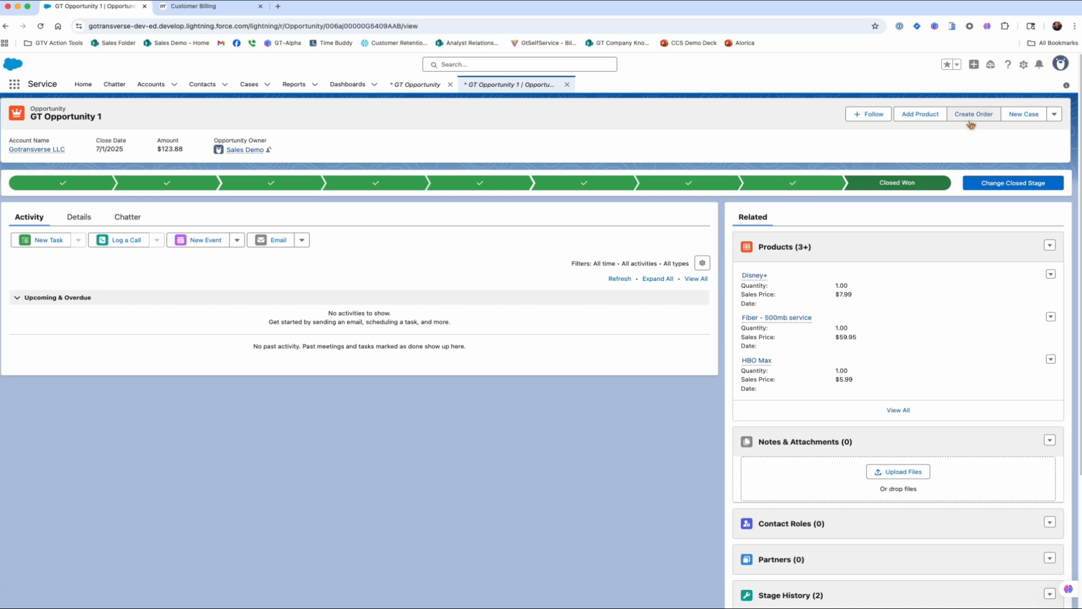
left_click(971, 120)
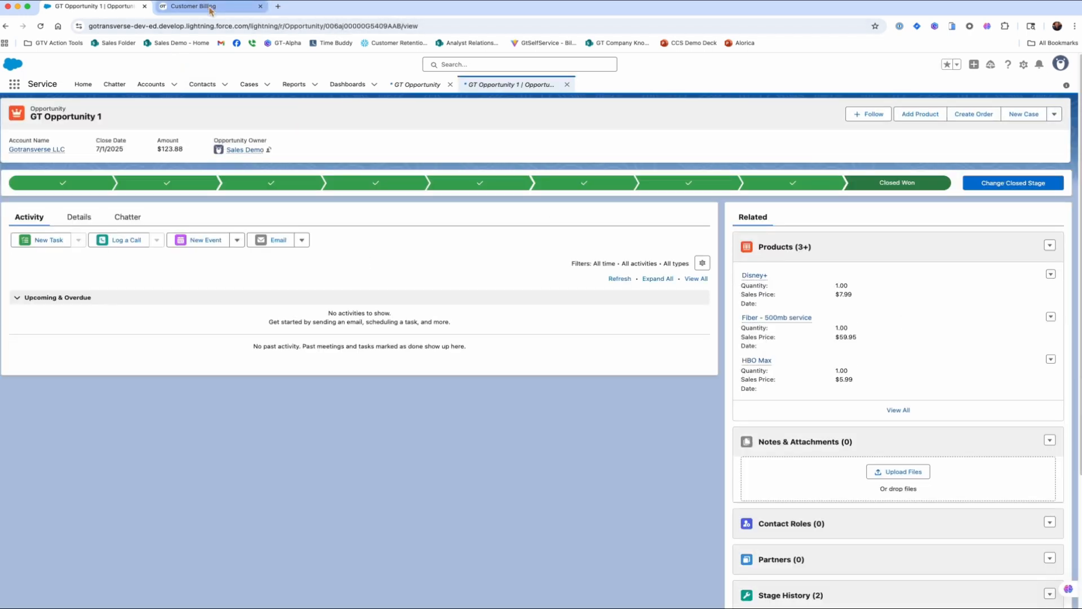
Verify account 58's orders and three active recurring services in Customer Billing, then return to GT Opportunity 1.
left_click(210, 8)
left_click(290, 117)
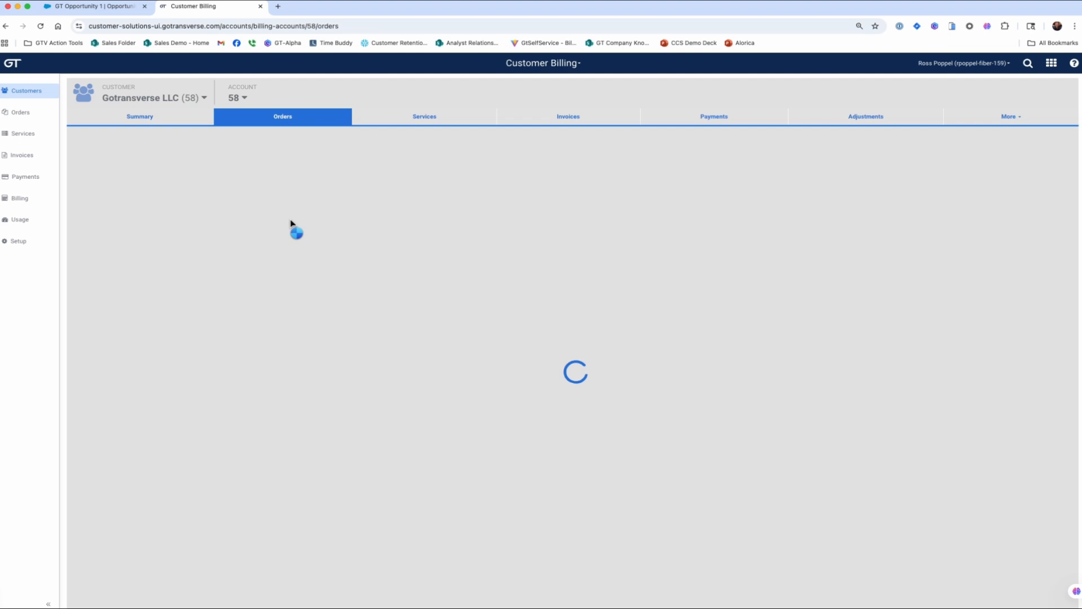
left_click(441, 118)
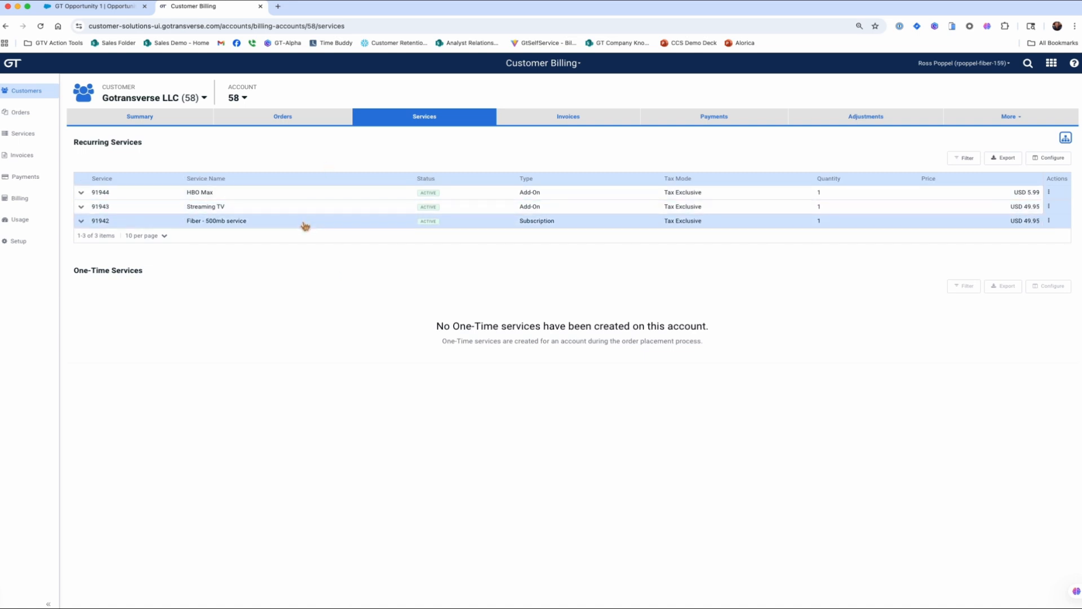
left_click(97, 7)
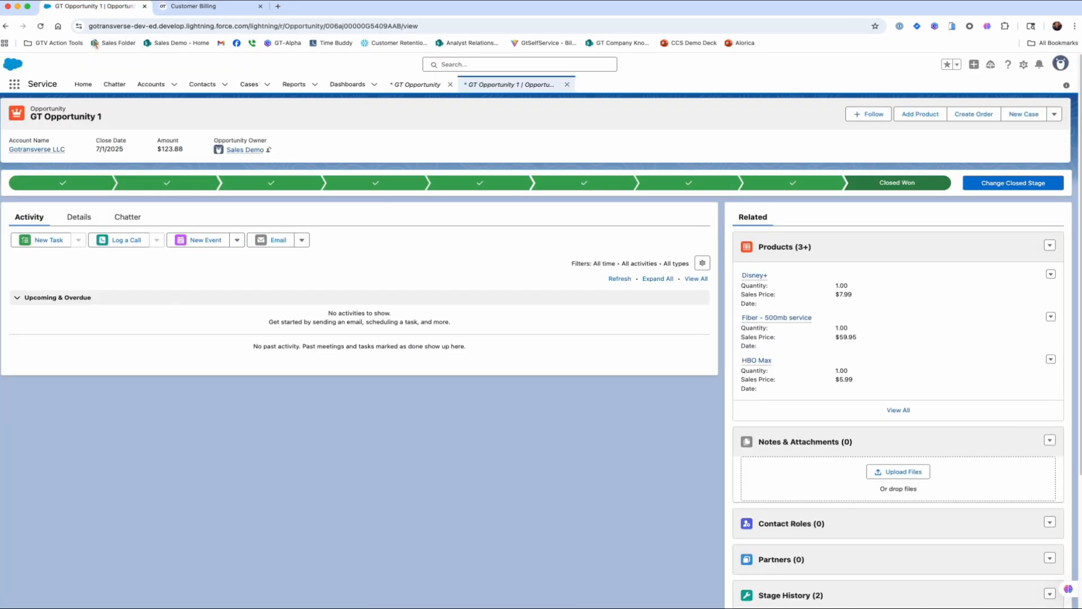
Open the Gotransverse LLC account details and scroll down to its Services list.
left_click(40, 150)
left_click(78, 186)
scroll(182, 347, "down", 12)
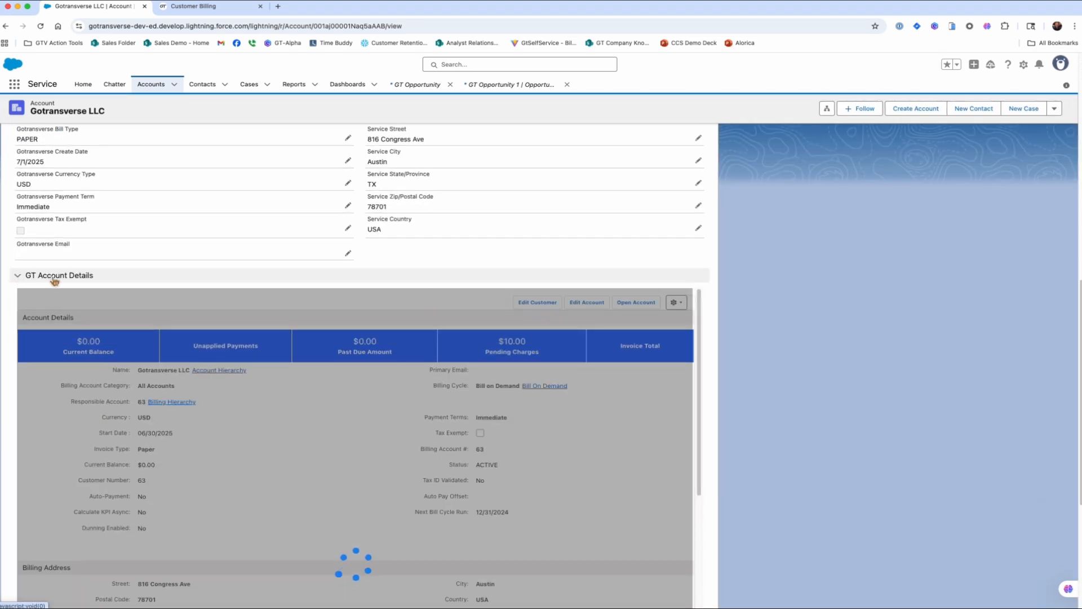
scroll(124, 329, "down", 4)
scroll(122, 329, "down", 5)
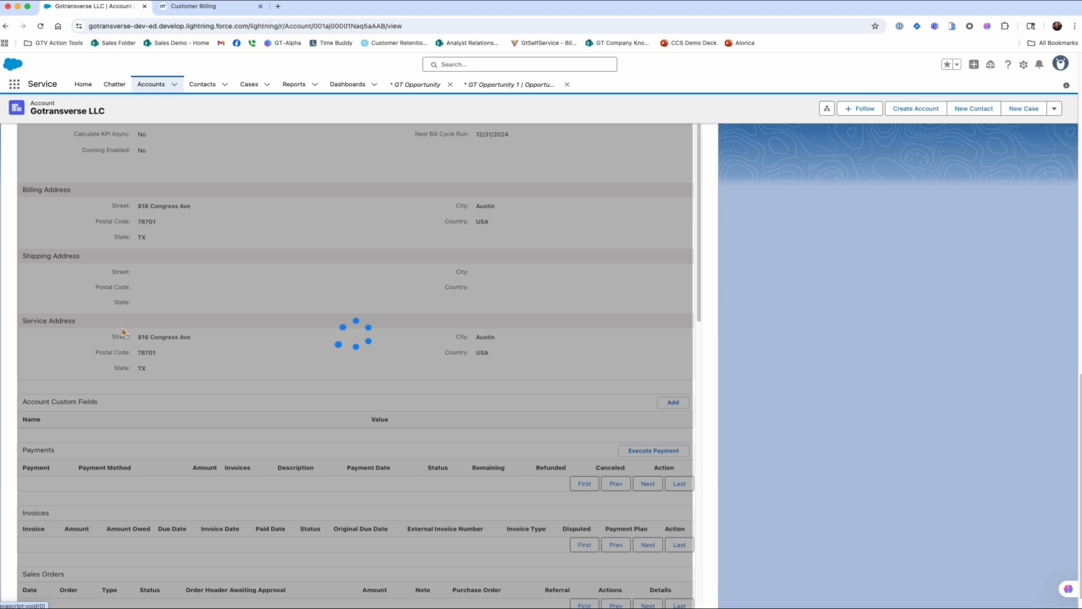
scroll(121, 339, "down", 1)
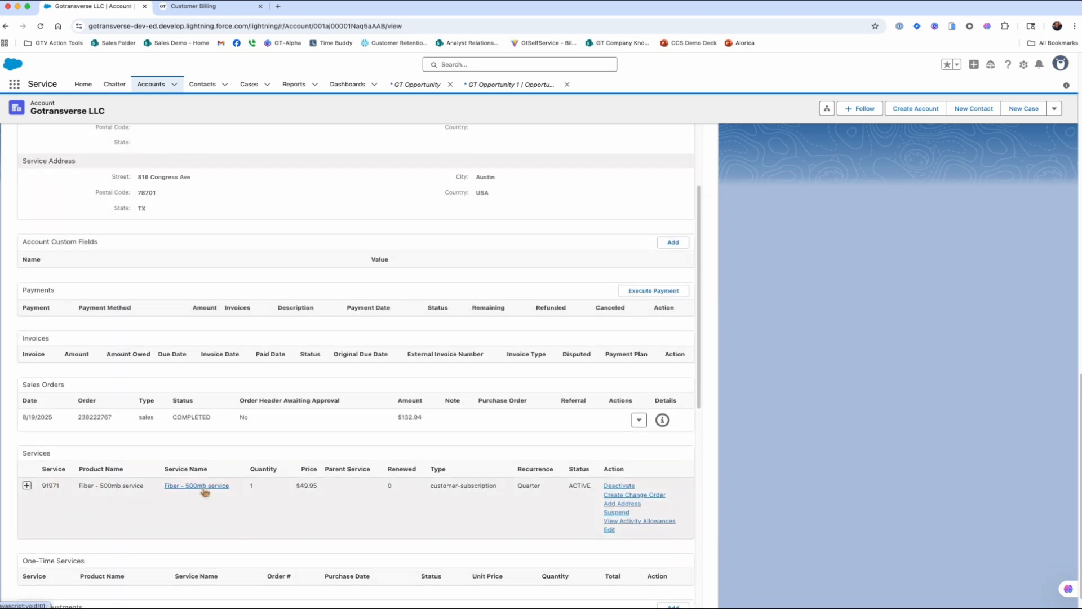
Expand Fiber - 500mb service and Streaming TV to reveal the nested HBO Max and Disney+ add-ons.
left_click(27, 486)
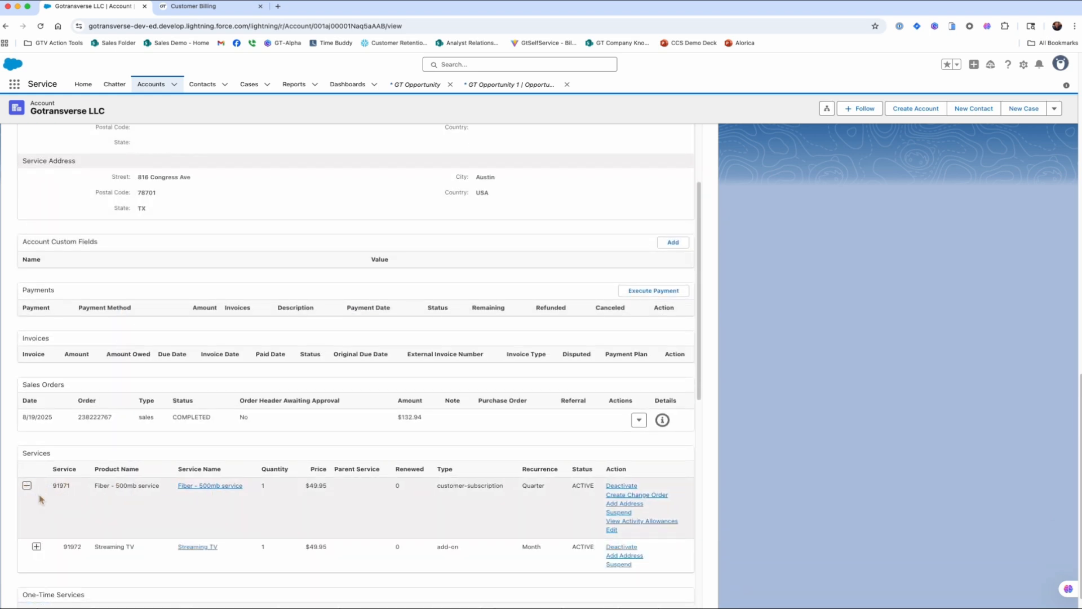
left_click(26, 485)
scroll(107, 517, "down", 2)
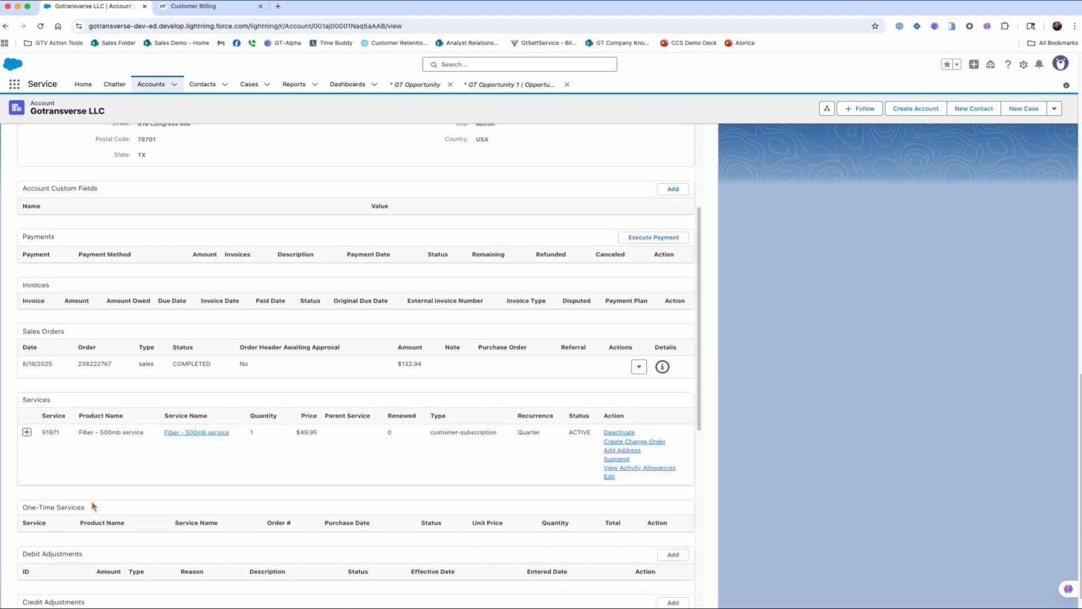
left_click(28, 434)
left_click(36, 493)
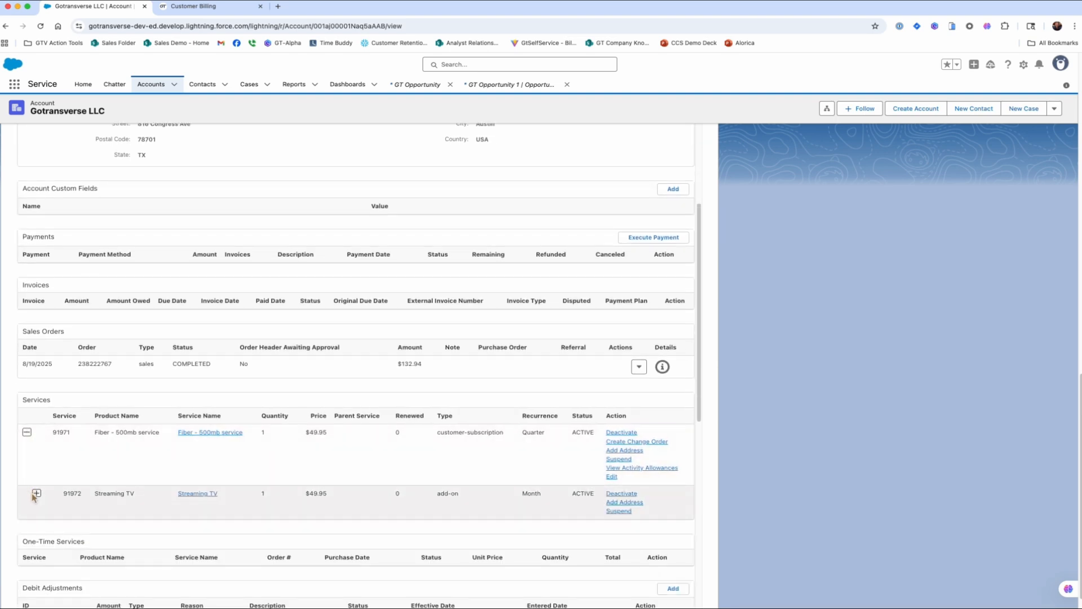